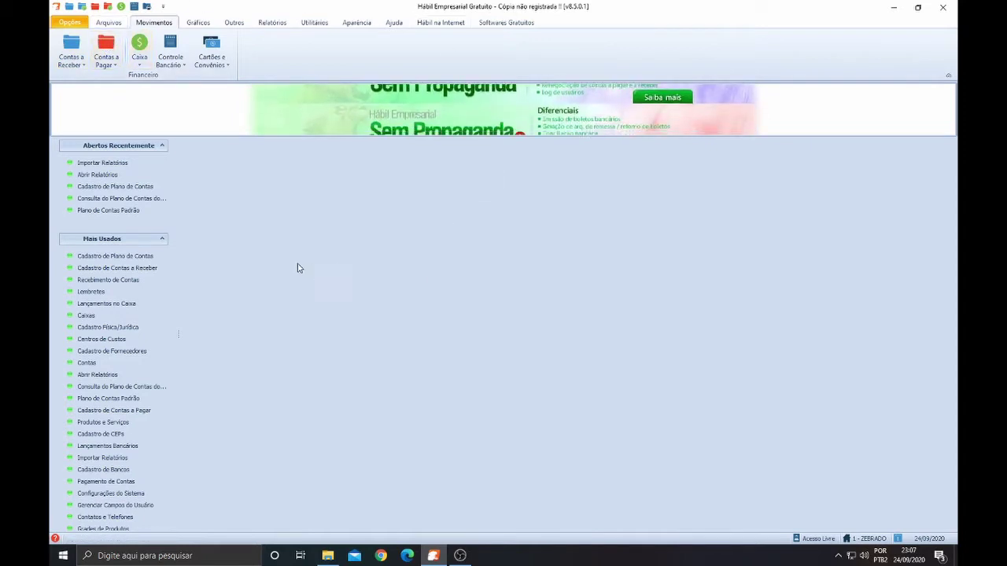
- Open the bank entries form (Lançamentos Bancários) from the bank control options
click(275, 24)
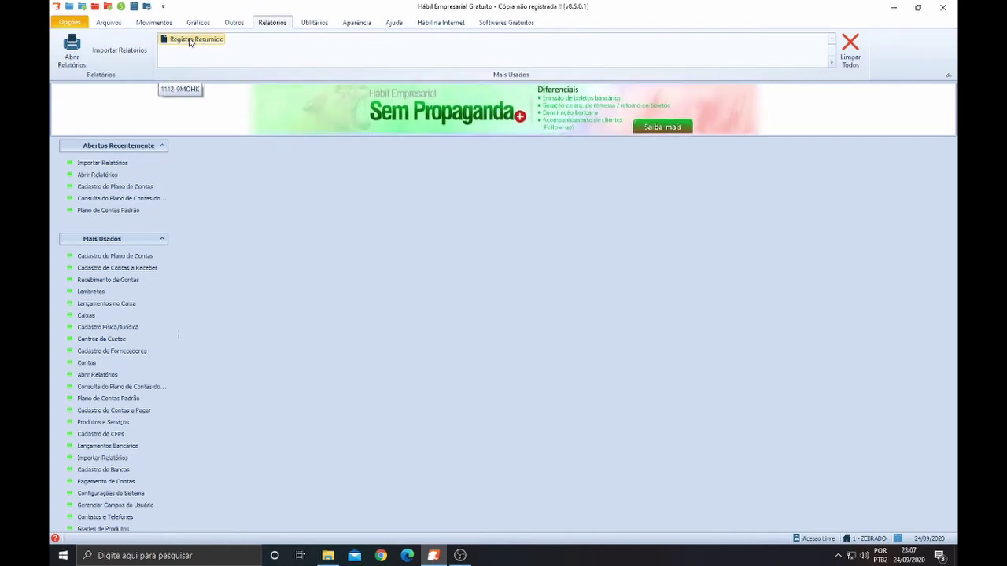
click(165, 23)
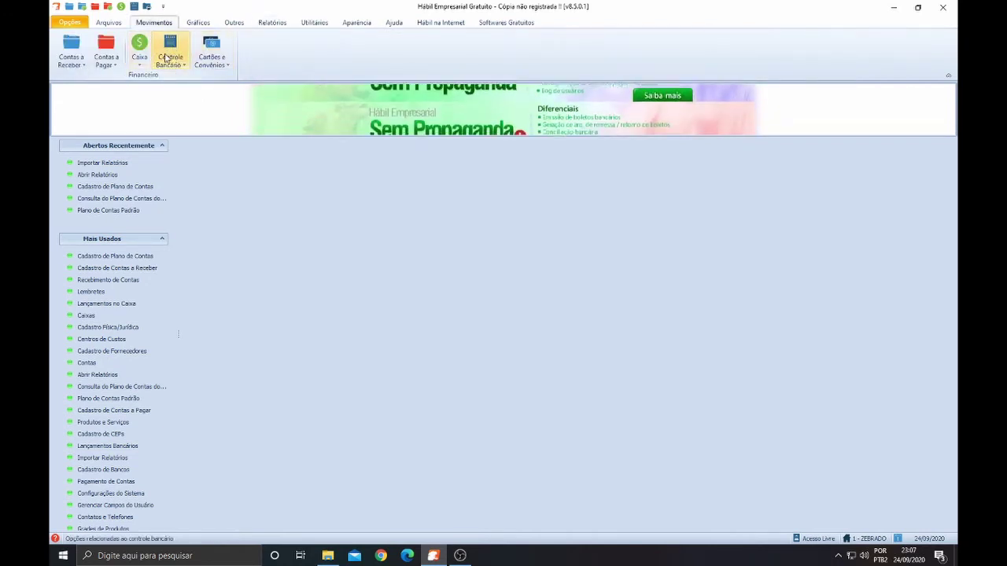
click(174, 61)
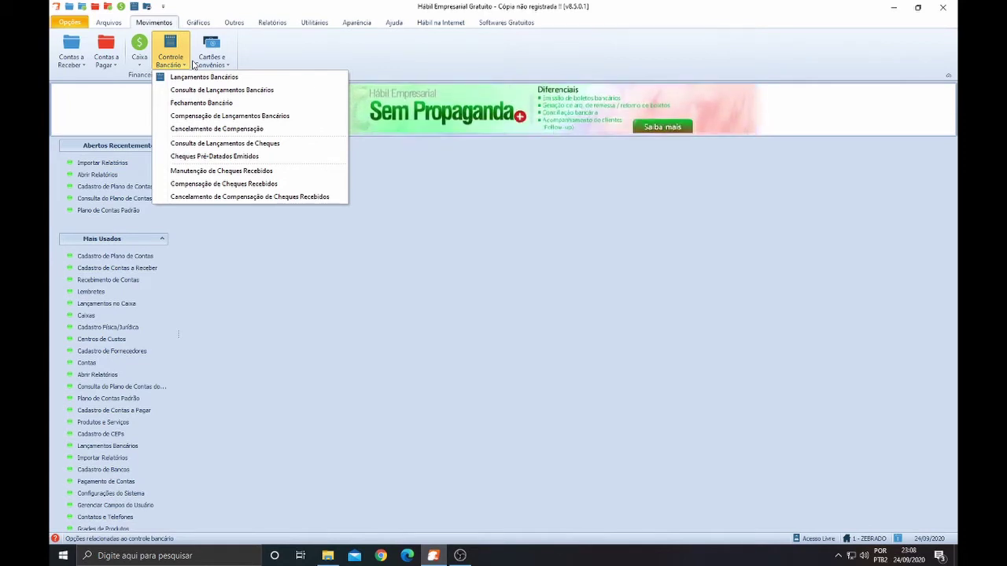
click(203, 78)
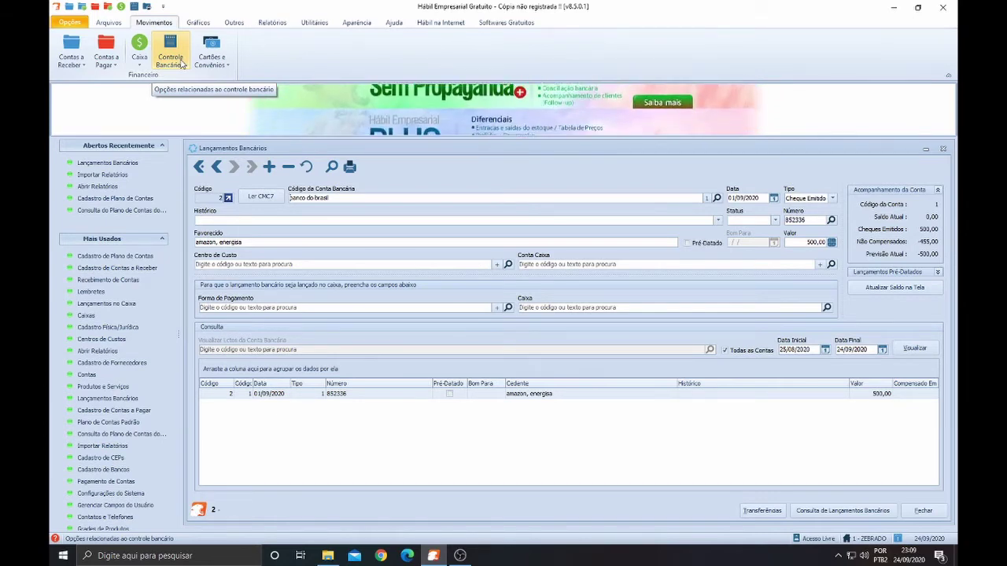
- Open payment cancellation for accounts payable and list the accounts due from 01/01/2000 to 09/10/2020
click(110, 55)
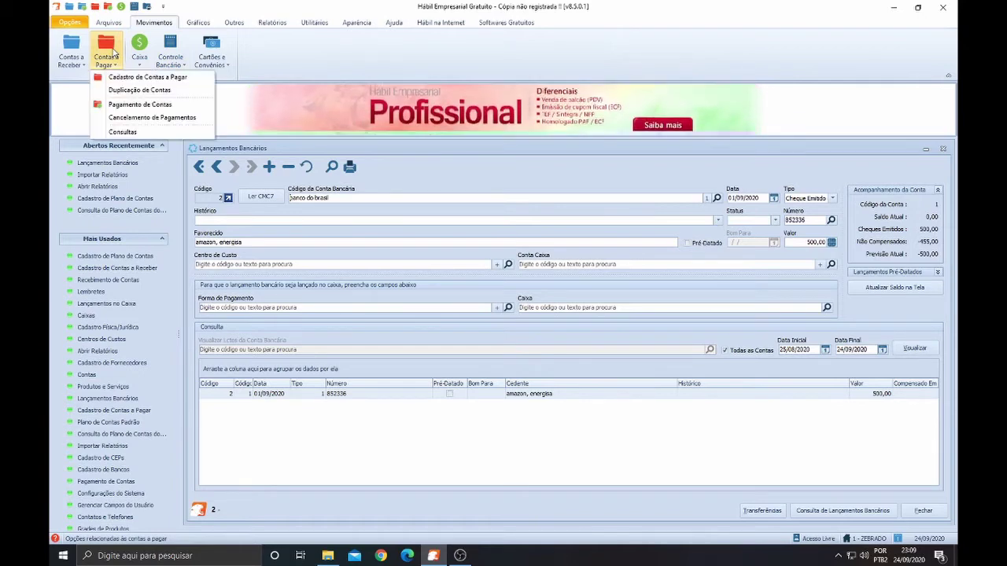
click(130, 117)
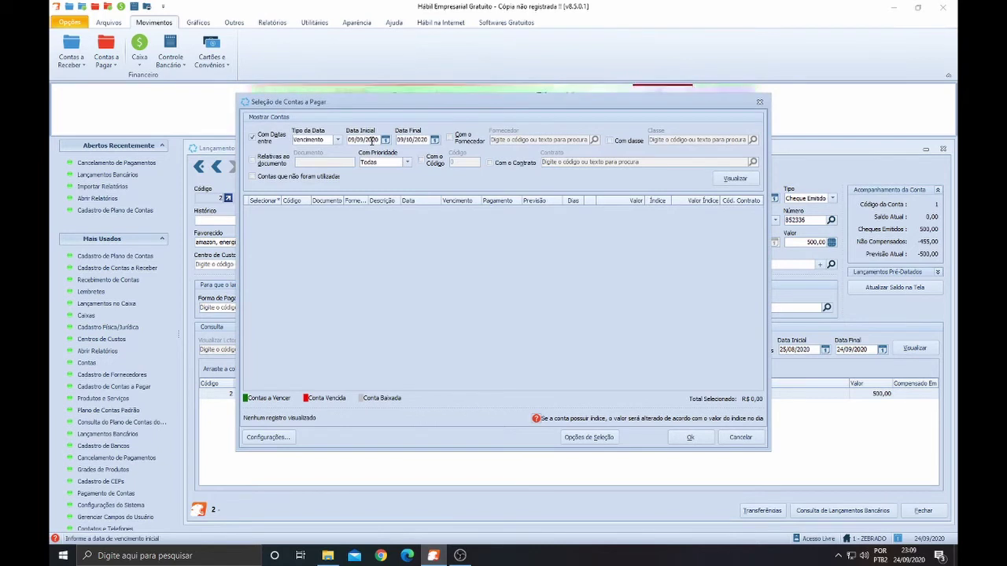
double_click(364, 139)
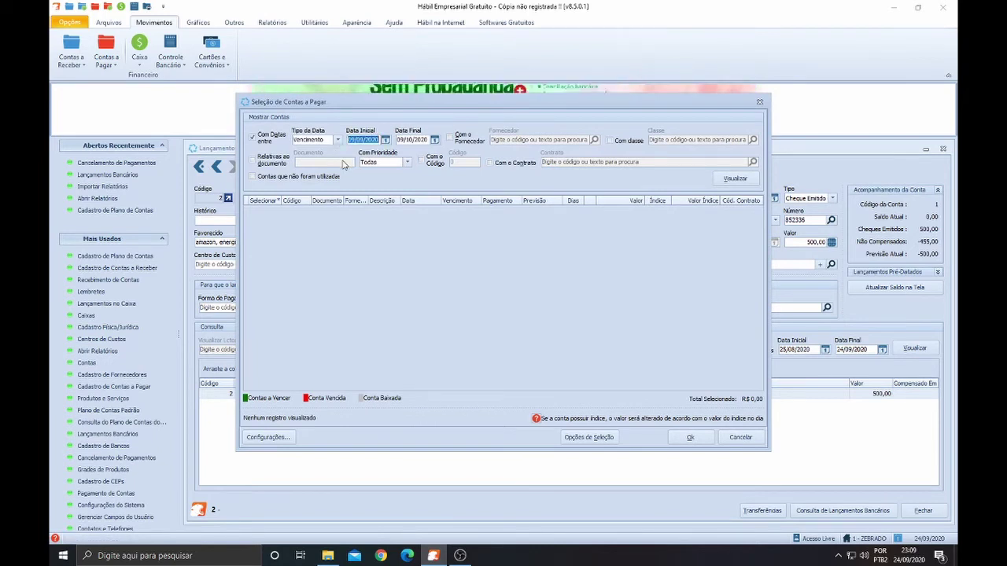
text(0)
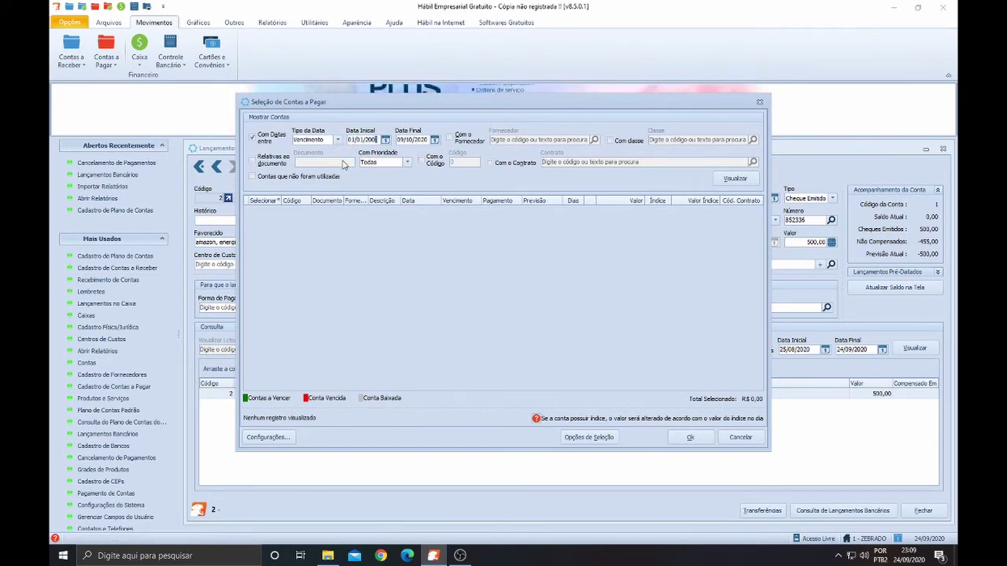
click(734, 178)
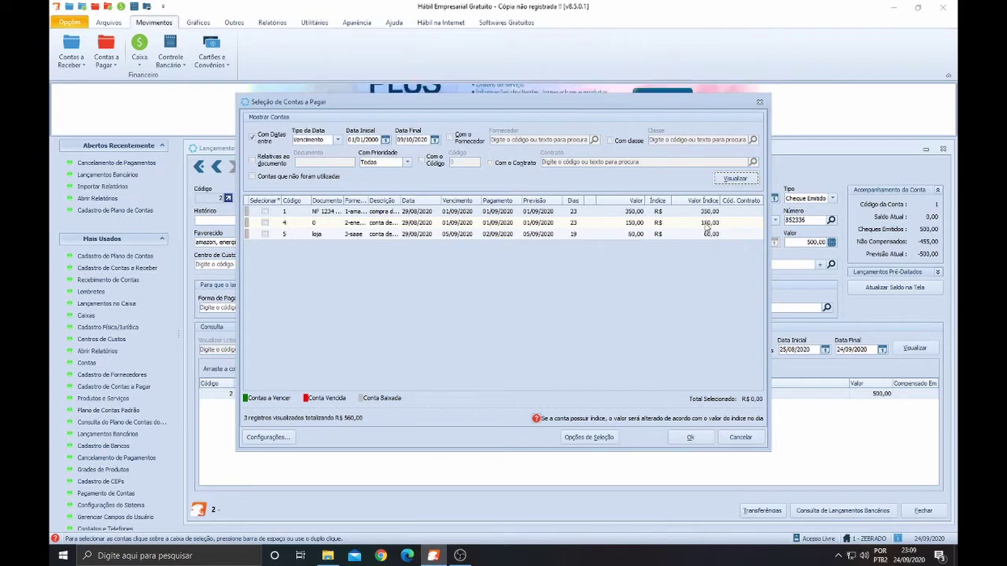
- Examine the supplier and value of the listed paid accounts, and close the payment cancellation without selecting any account
click(644, 225)
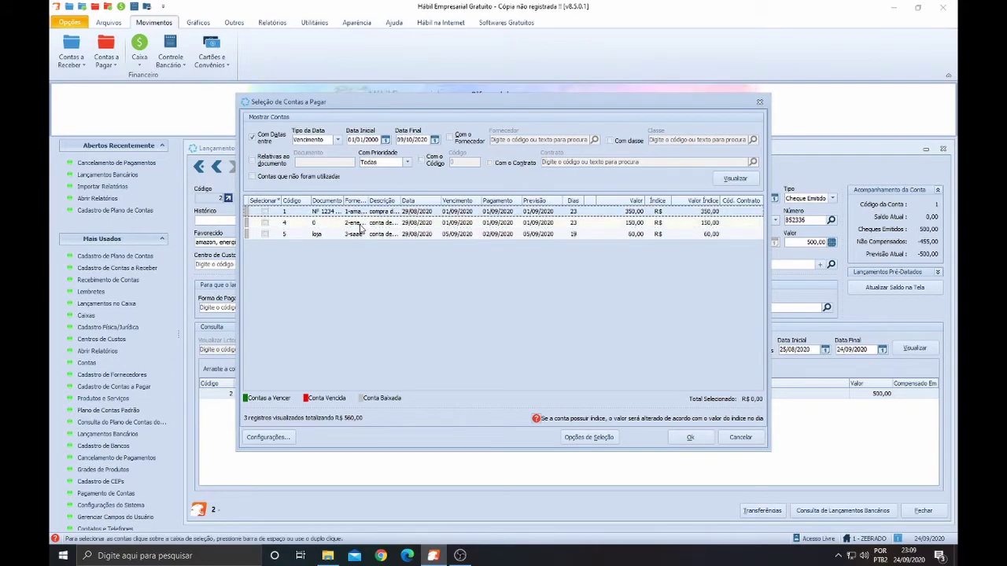
drag(509, 105, 528, 360)
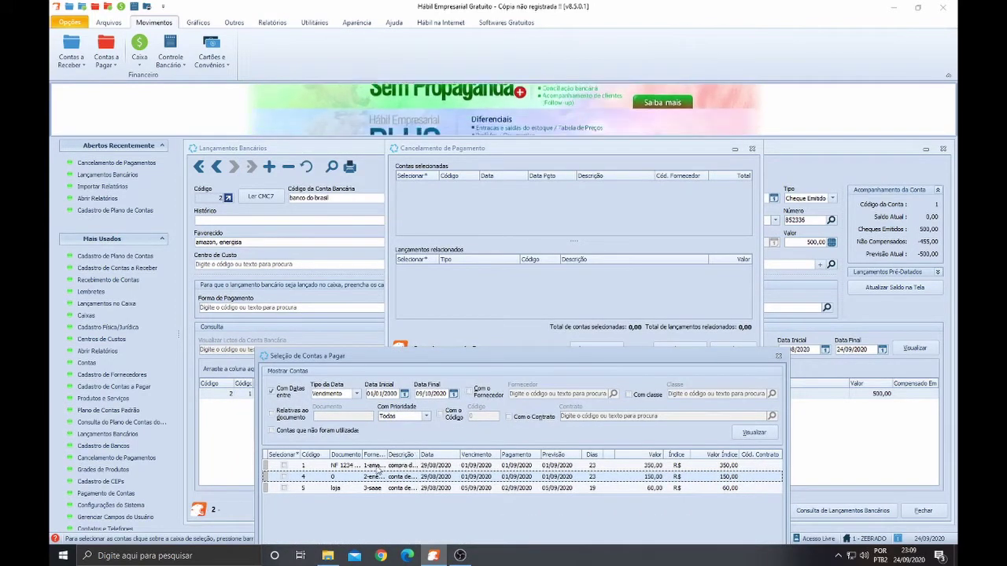
drag(529, 356, 337, 417)
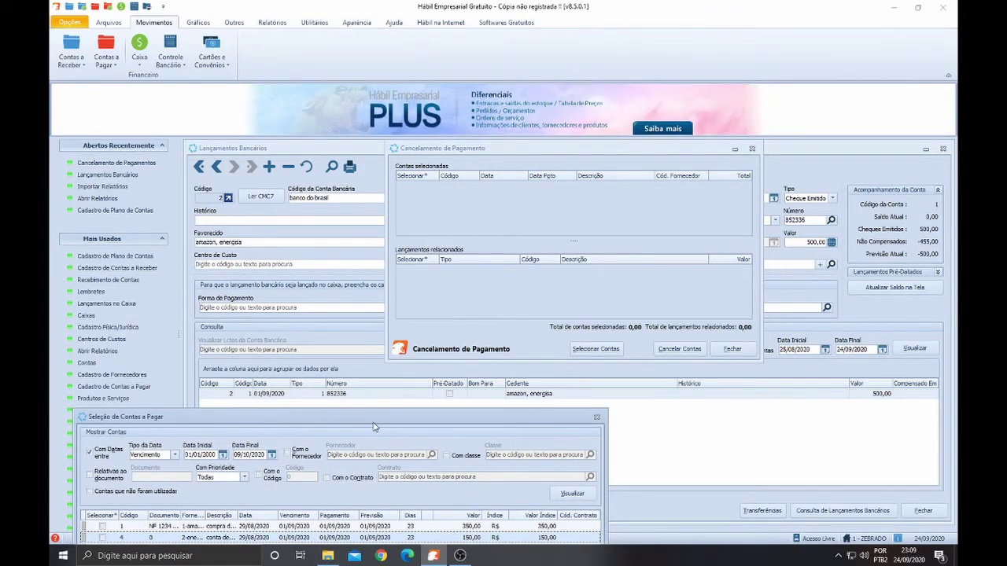
drag(375, 428, 472, 122)
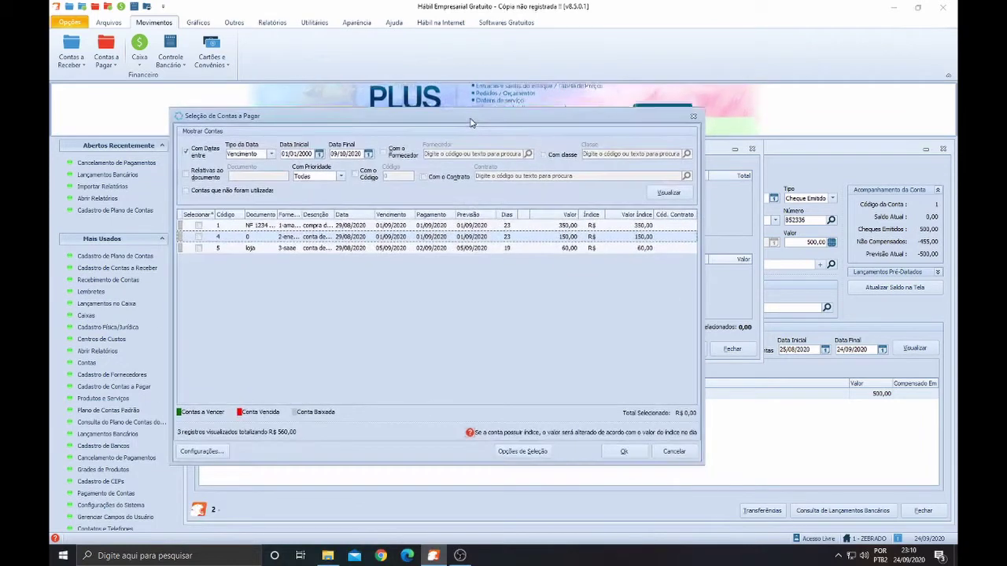
click(359, 226)
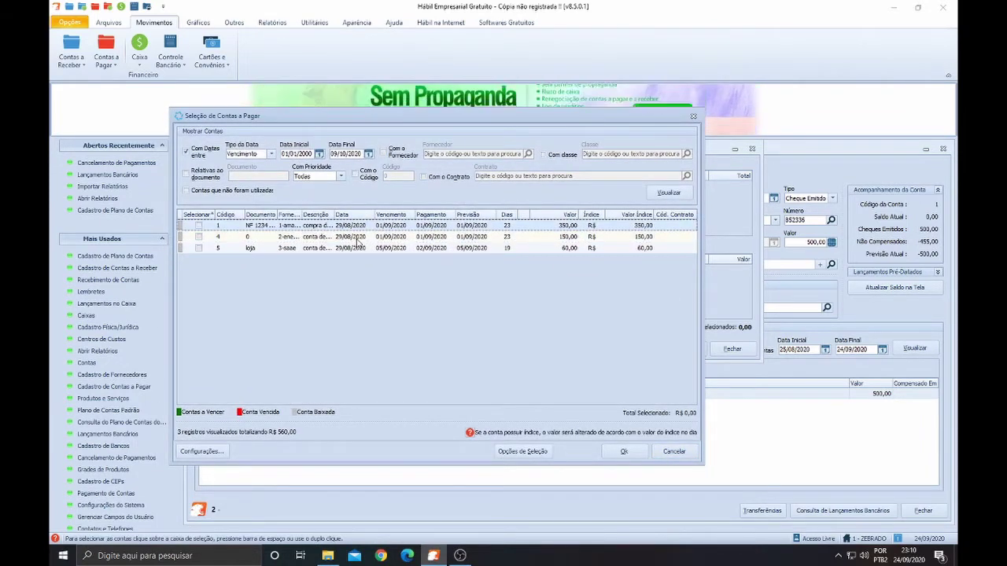
click(358, 239)
click(674, 453)
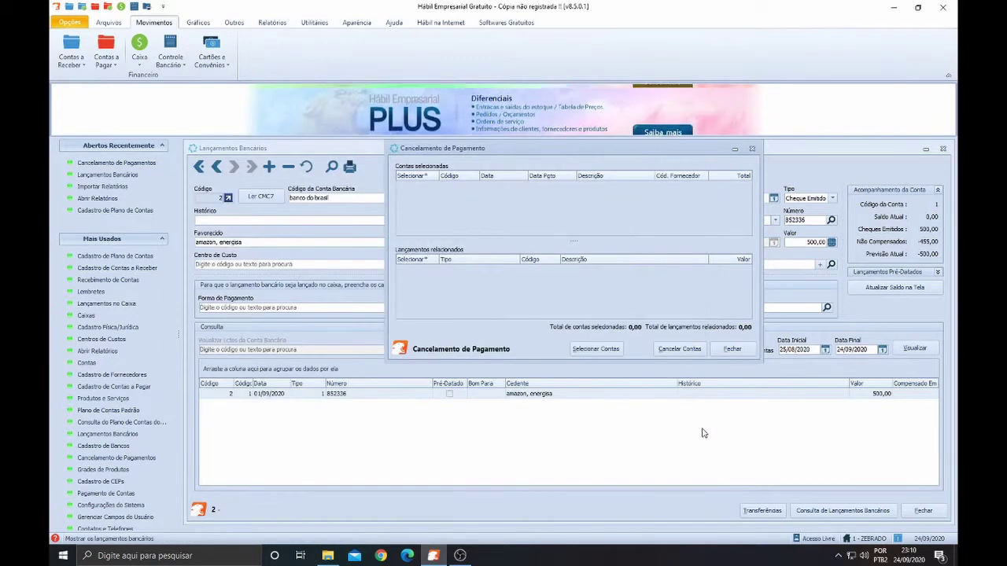
click(733, 350)
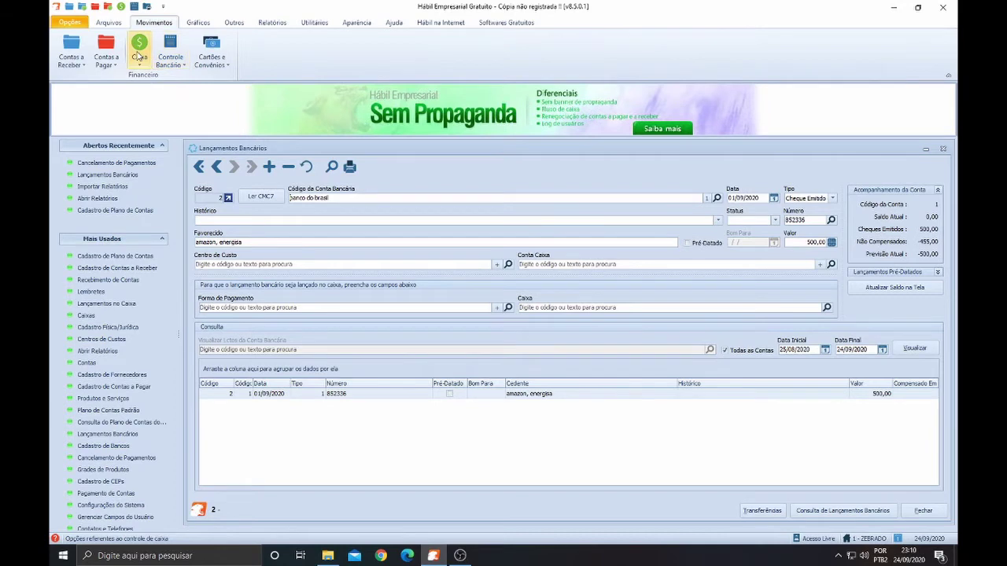
- Open the cash entries (Lançamentos no Caixa), review the account, description and value of the records, and close the form
click(139, 56)
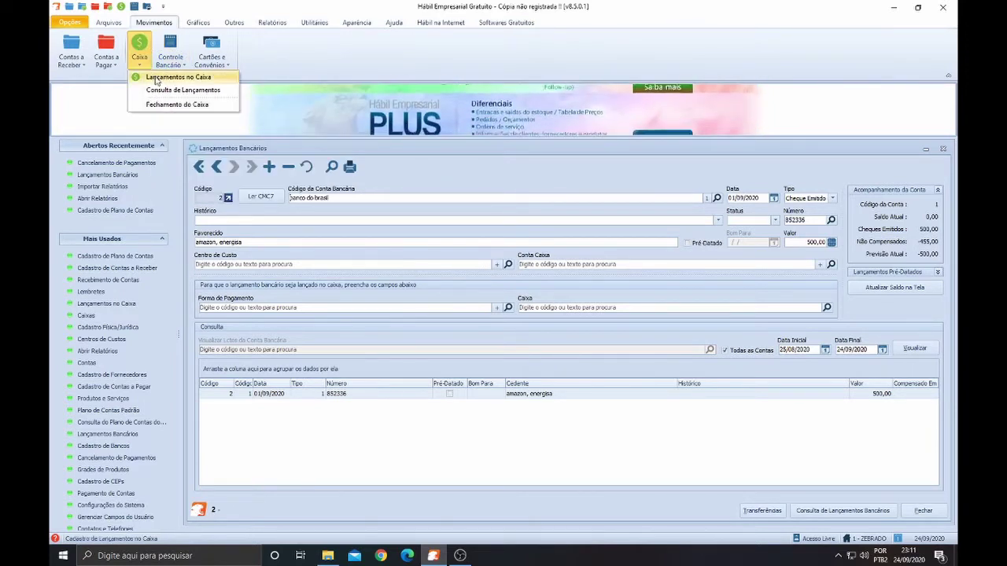
click(156, 80)
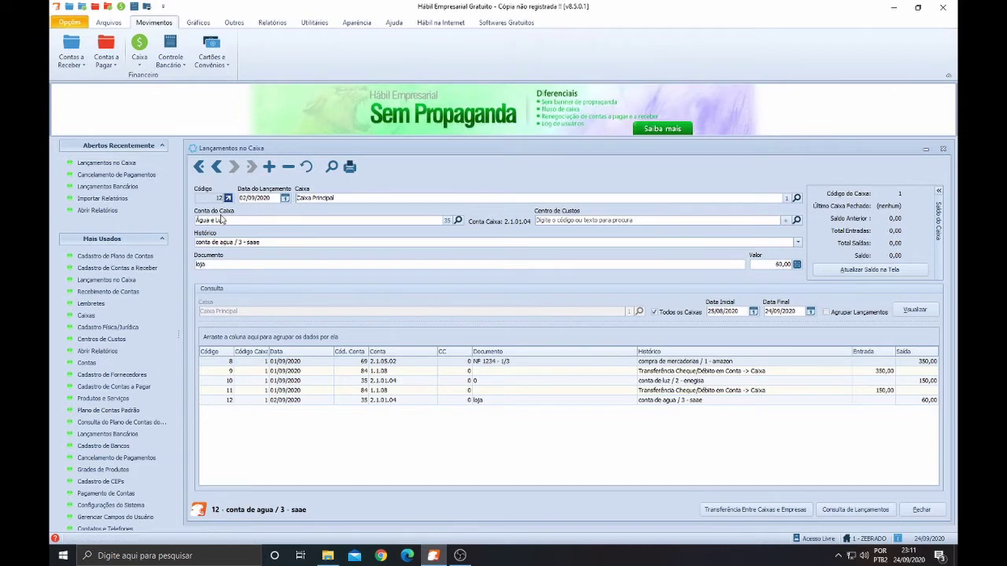
click(774, 265)
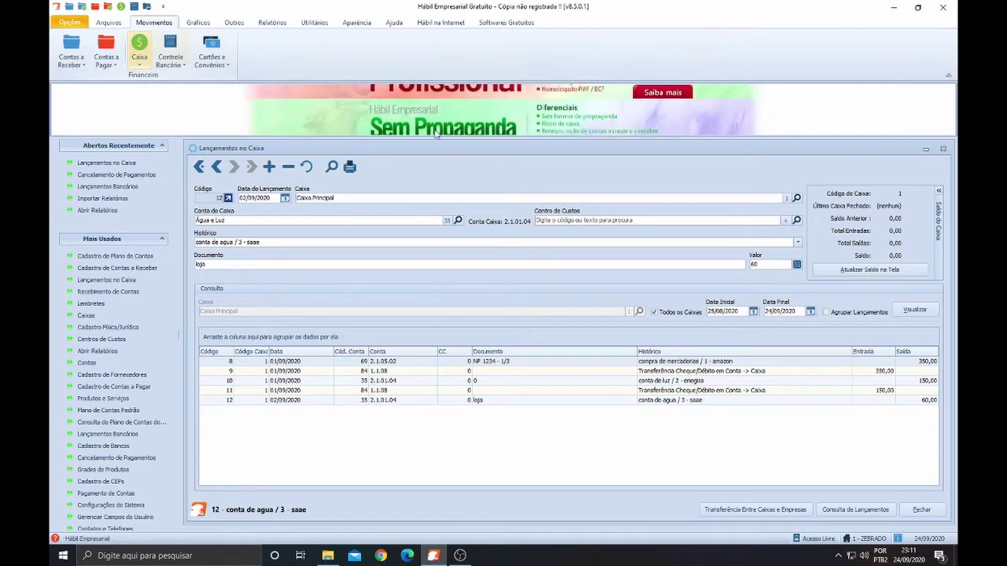
click(943, 148)
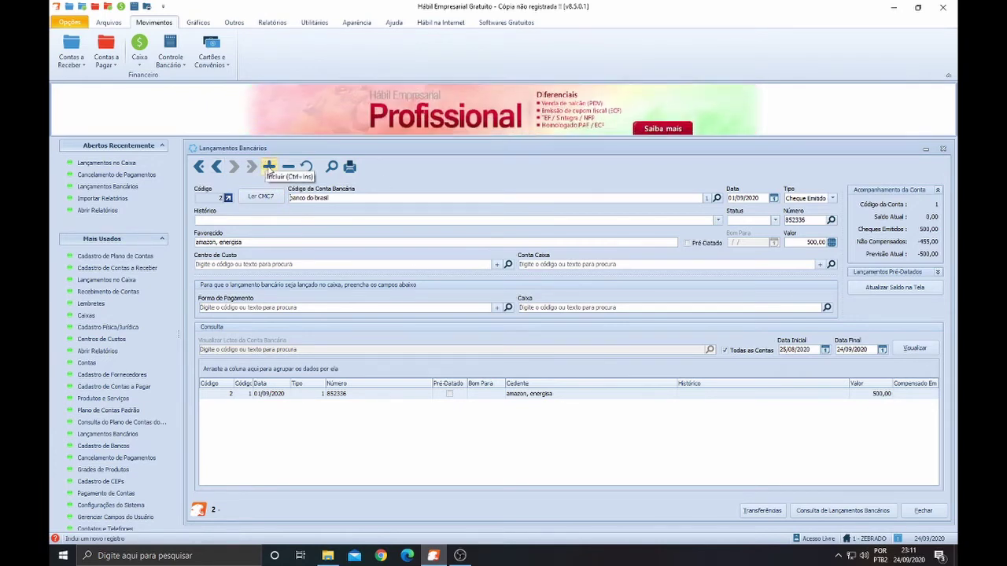
- Start a new bank entry and assign it to the bank account with code 1, banco do brasil
click(269, 168)
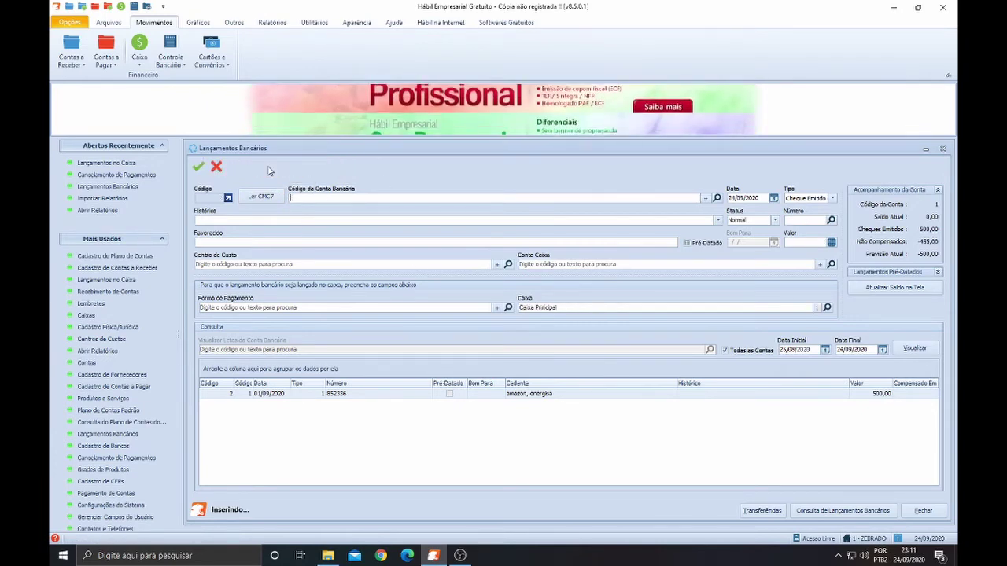
click(318, 199)
text(1)
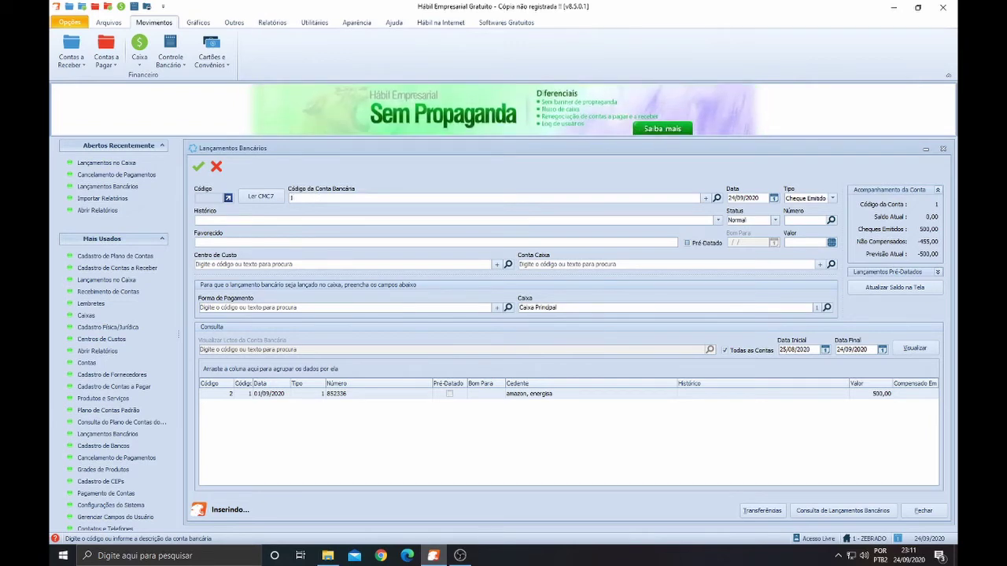
key(Tab)
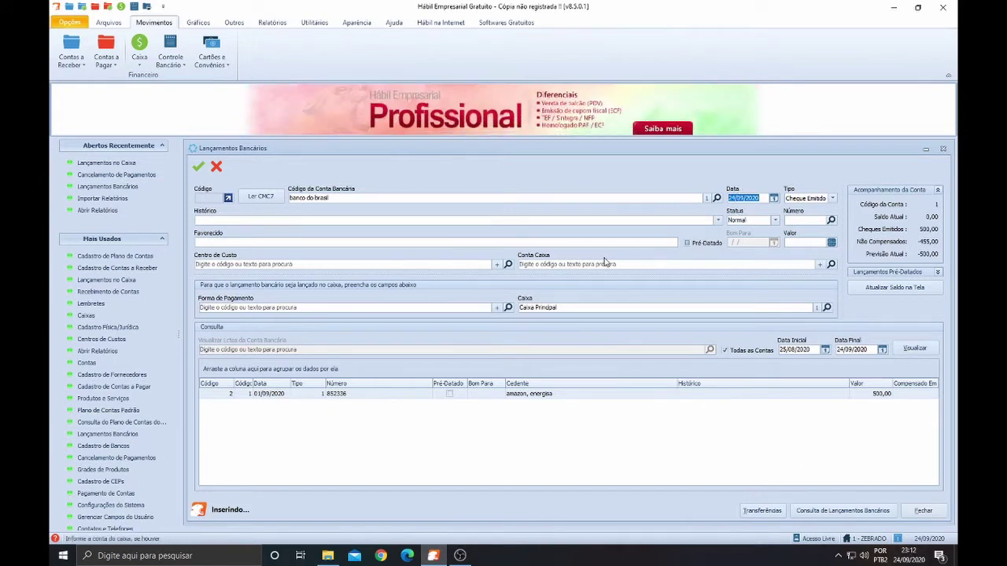
- Enter "compra de mercadorias" as the bank entry's Histórico and choose Normal as its status
click(300, 220)
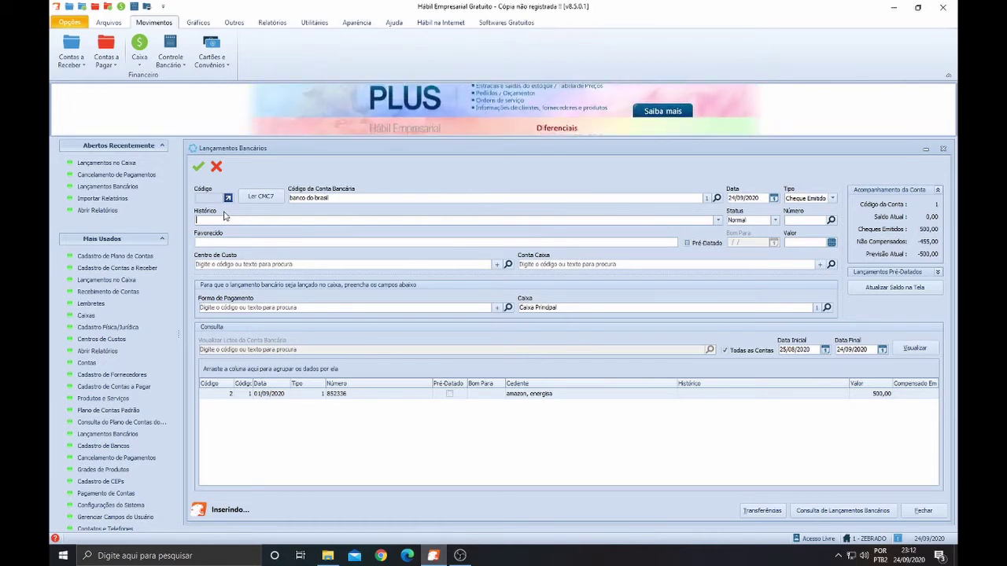
text(comprap)
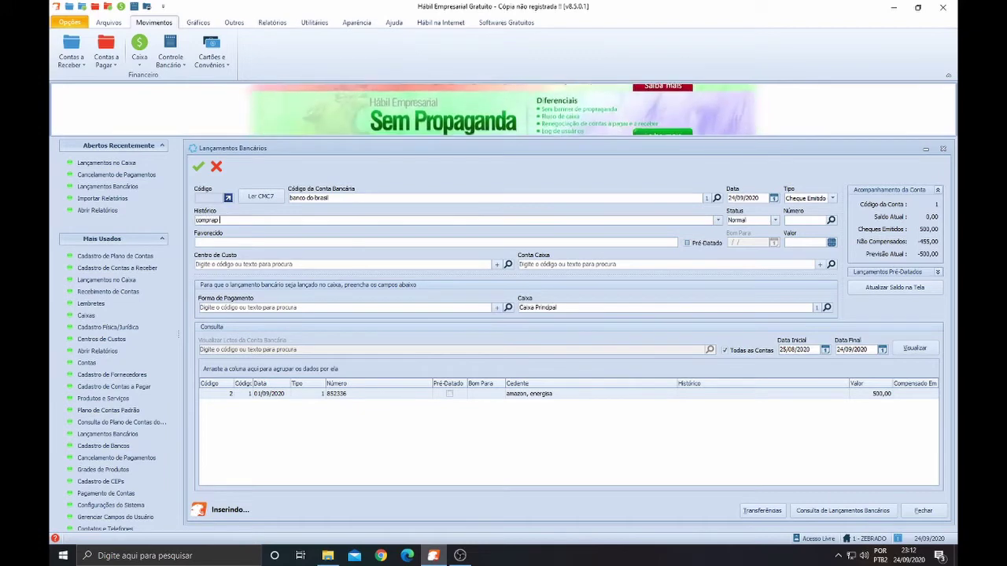
text(e mercadorias)
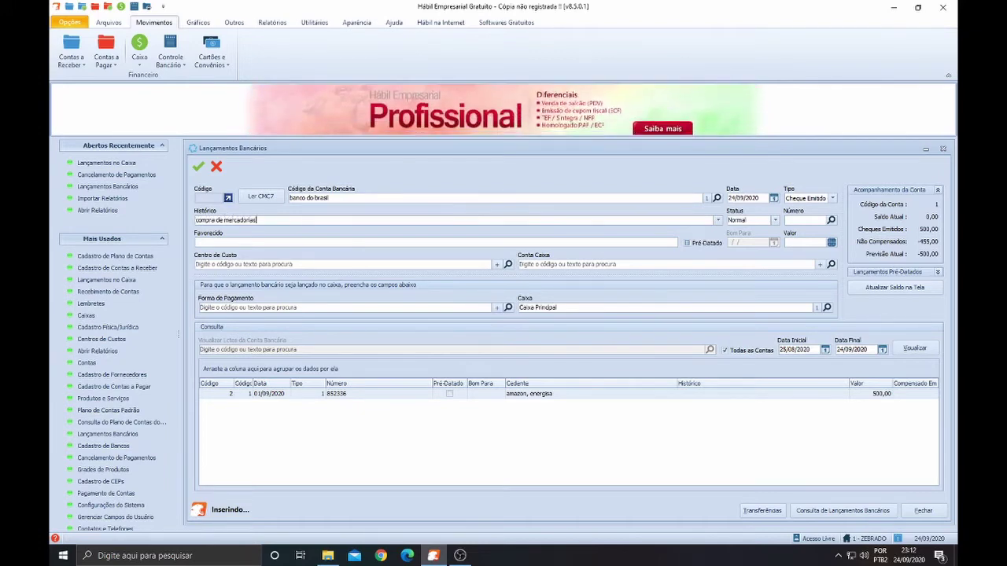
key(Tab)
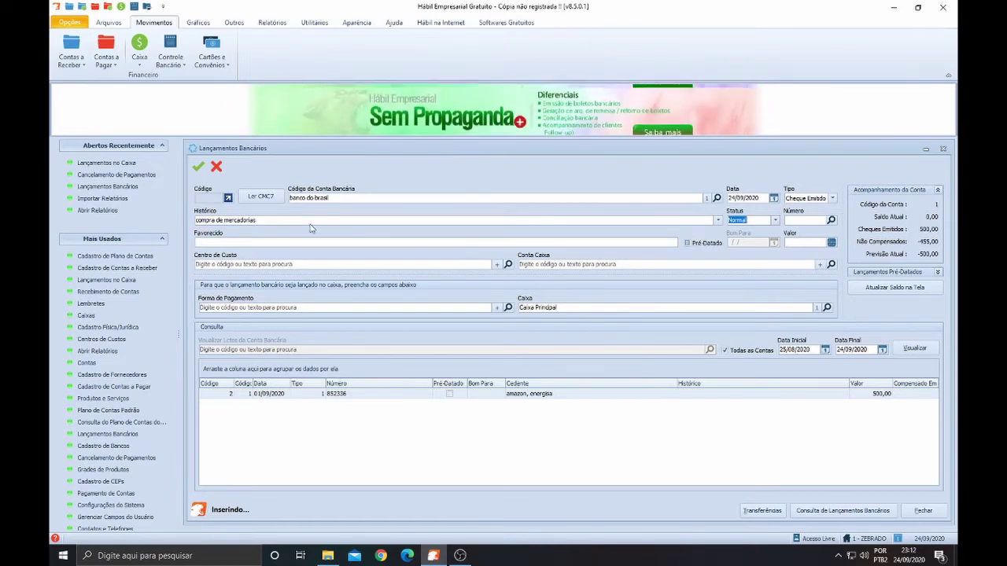
click(775, 221)
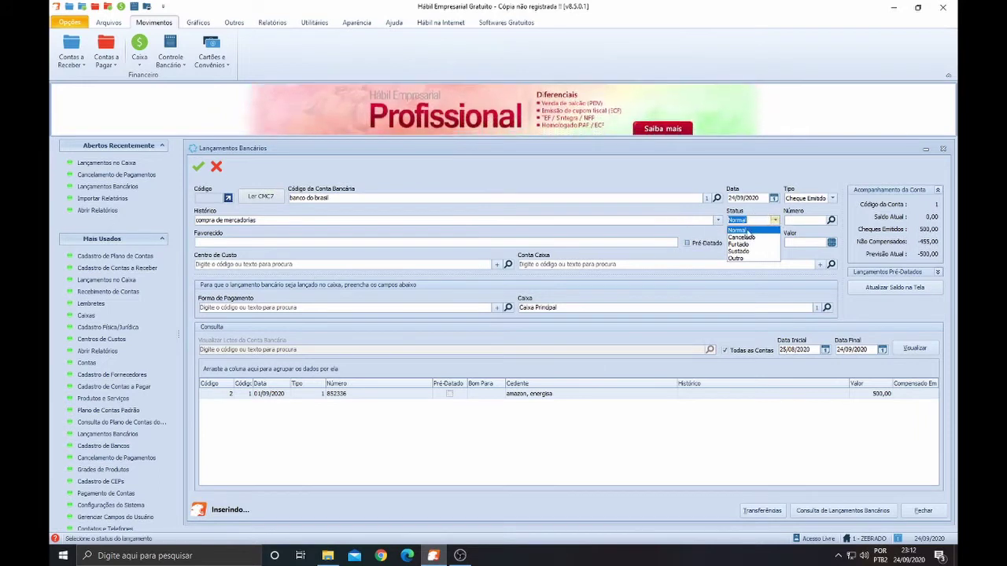
click(776, 221)
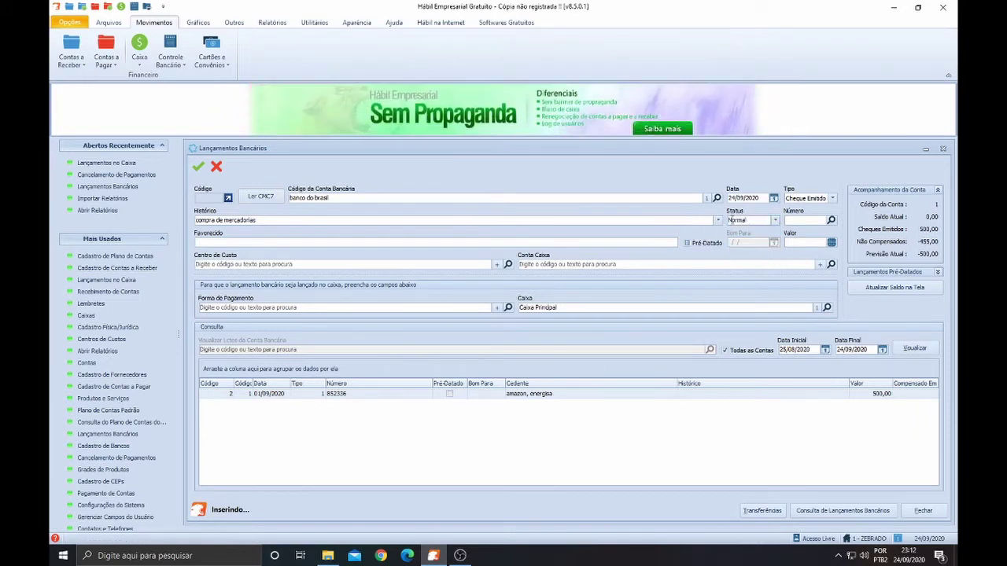
click(776, 221)
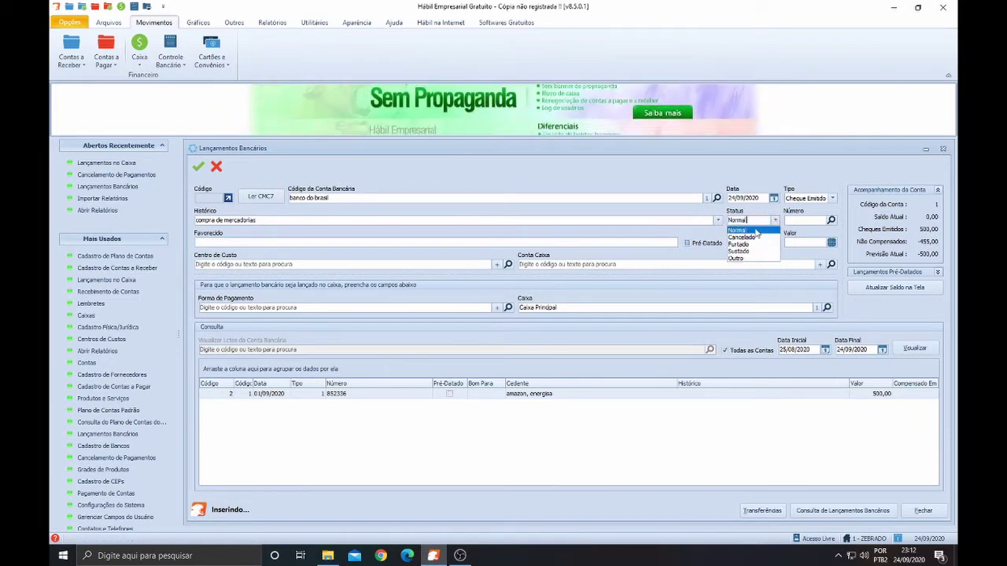
click(743, 229)
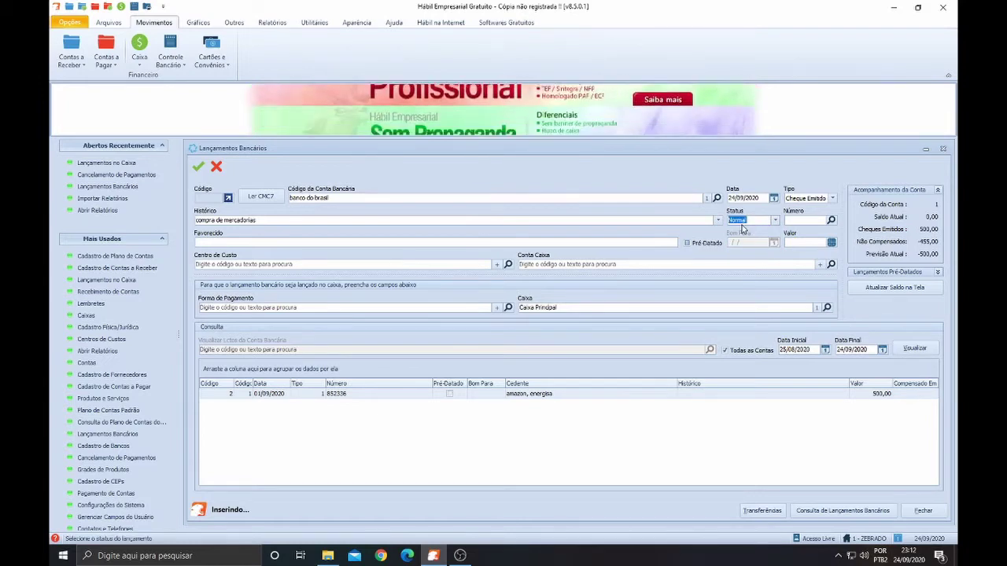
- Enter "pa shop" as the entry's Favorecido and mark the cheque as Pré-Datado
click(212, 243)
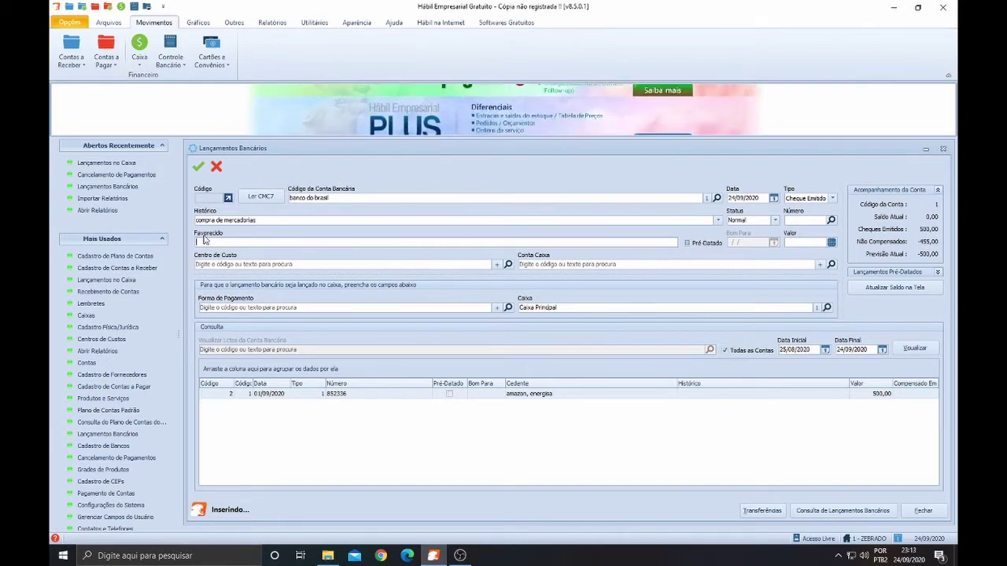
text(pa shop)
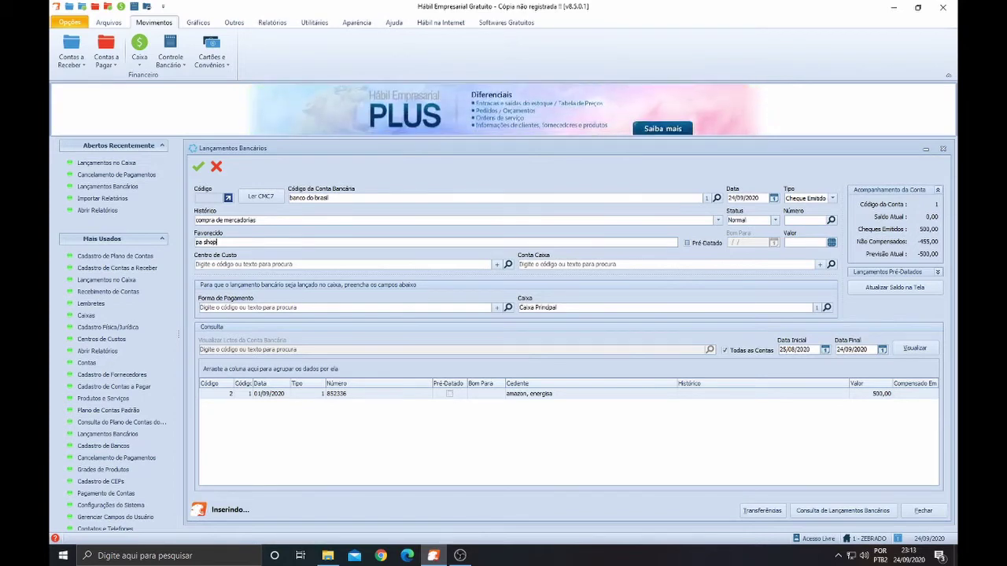
key(Tab)
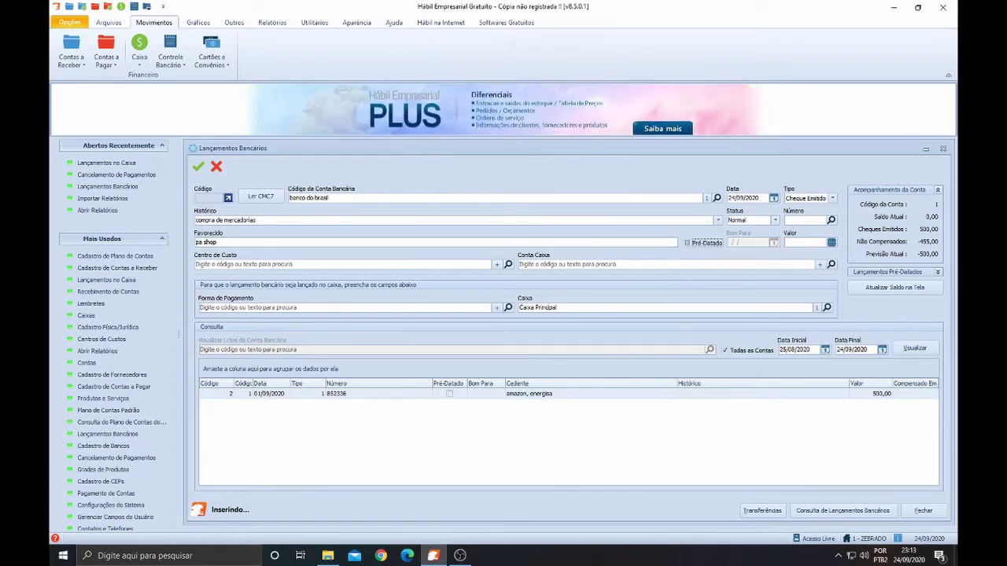
click(687, 245)
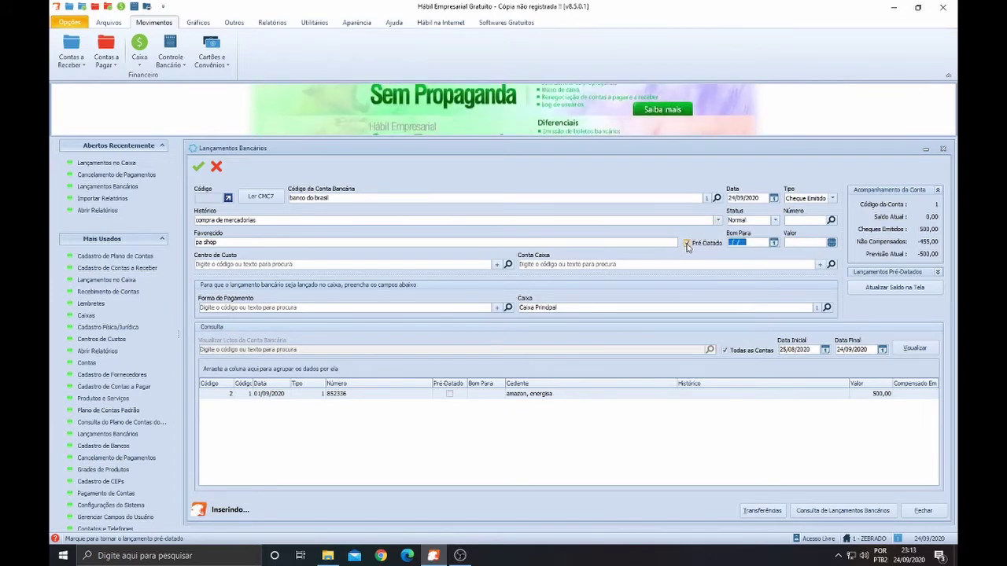
- Set the cheque's Bom Para date to 29/09/2020 and its Valor to 2.500,00, leaving Centro de Custo blank
text(29/0)
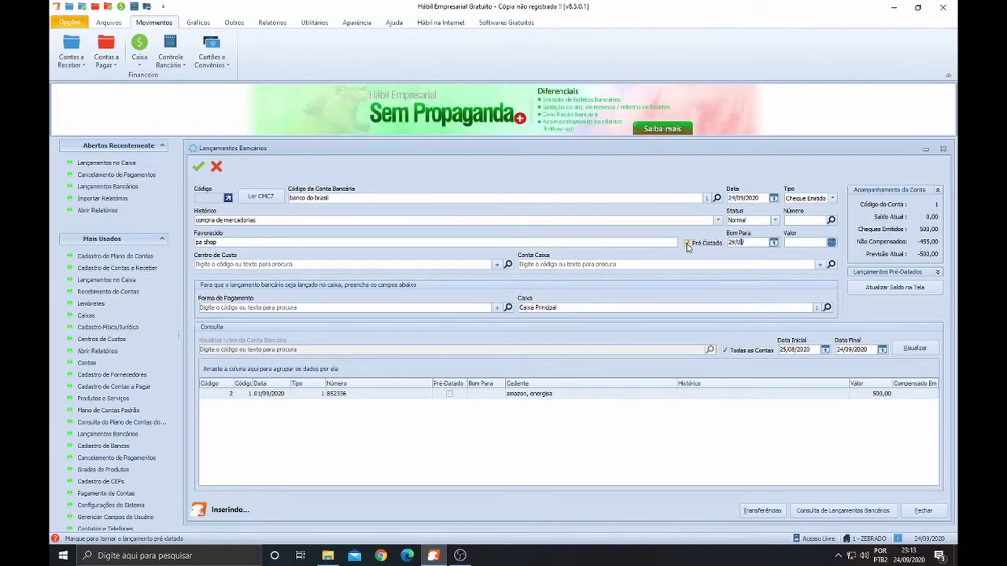
text(9/2020)
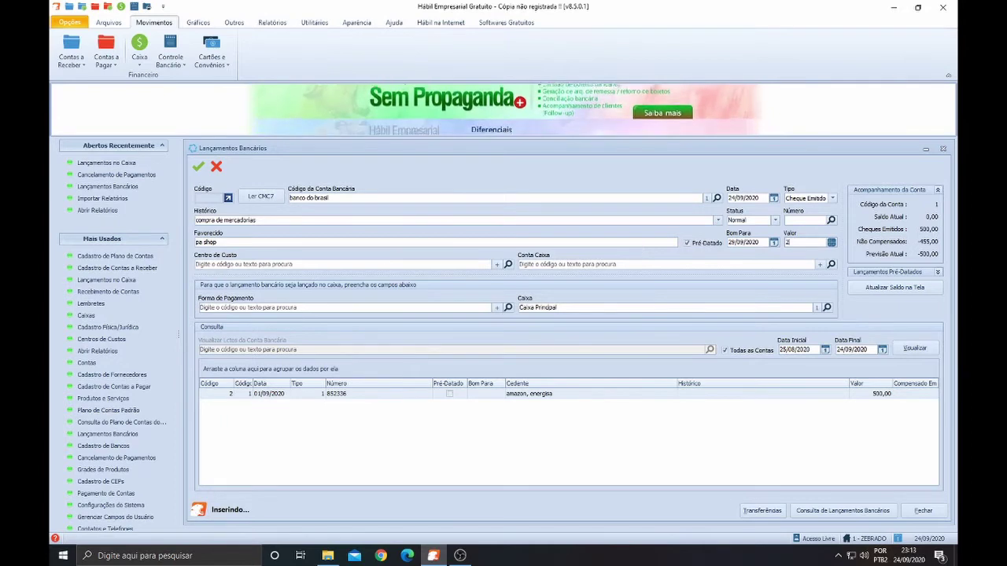
click(198, 264)
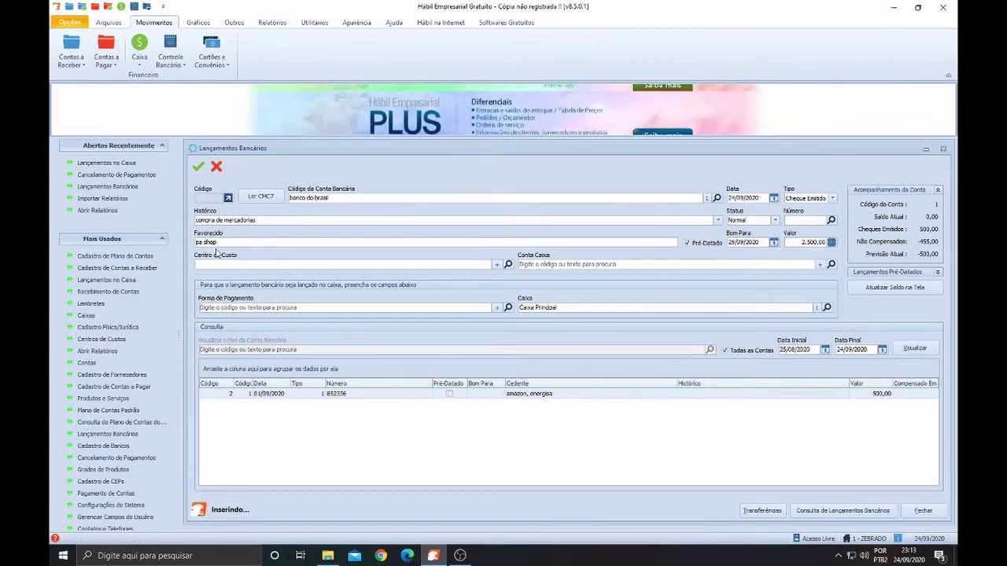
click(212, 263)
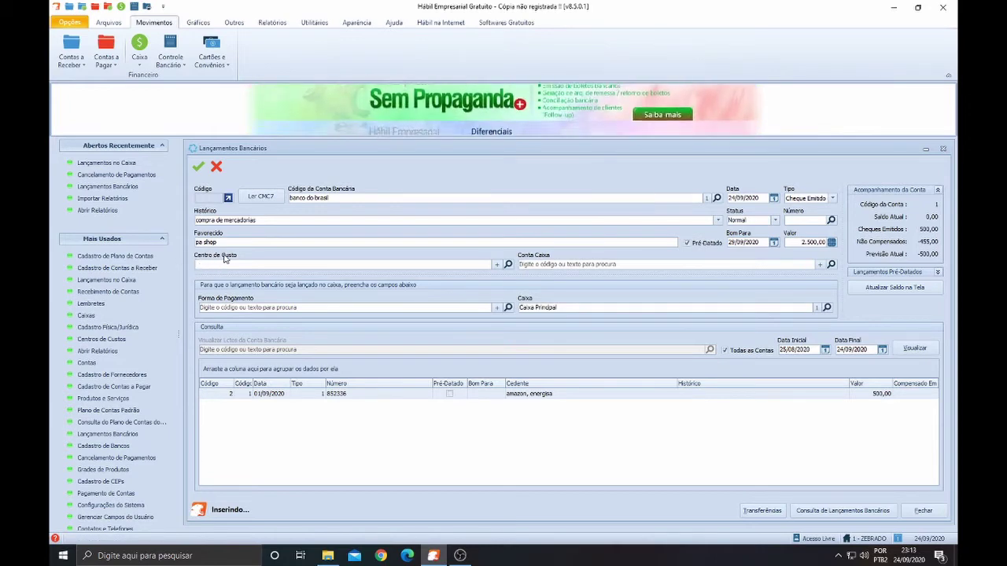
- Browse the Conta Caixa search tree under 2 - Saídas, expanding Operacionais, Não Operacionais and Imobilizado, and close it without choosing an account
key(Tab)
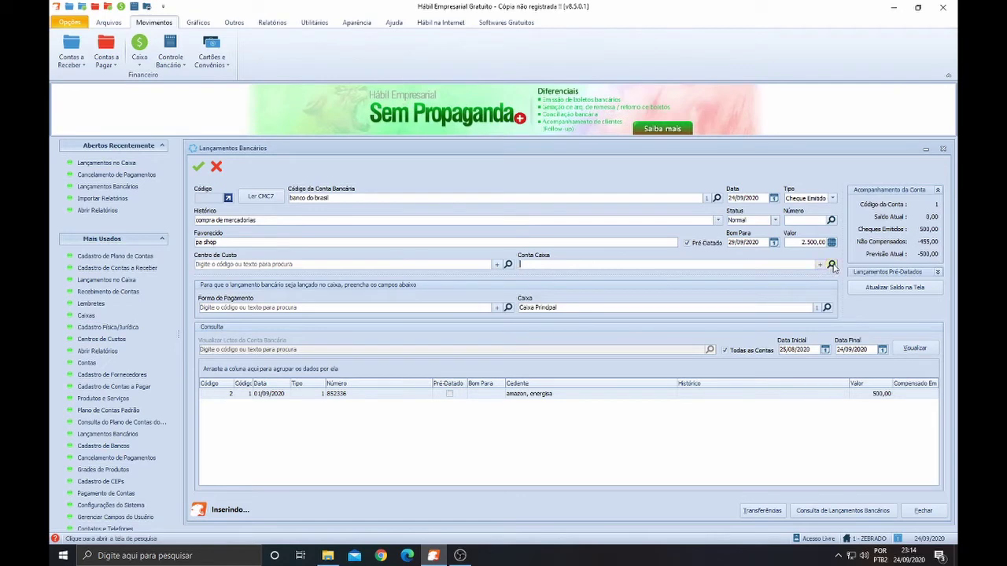
click(831, 265)
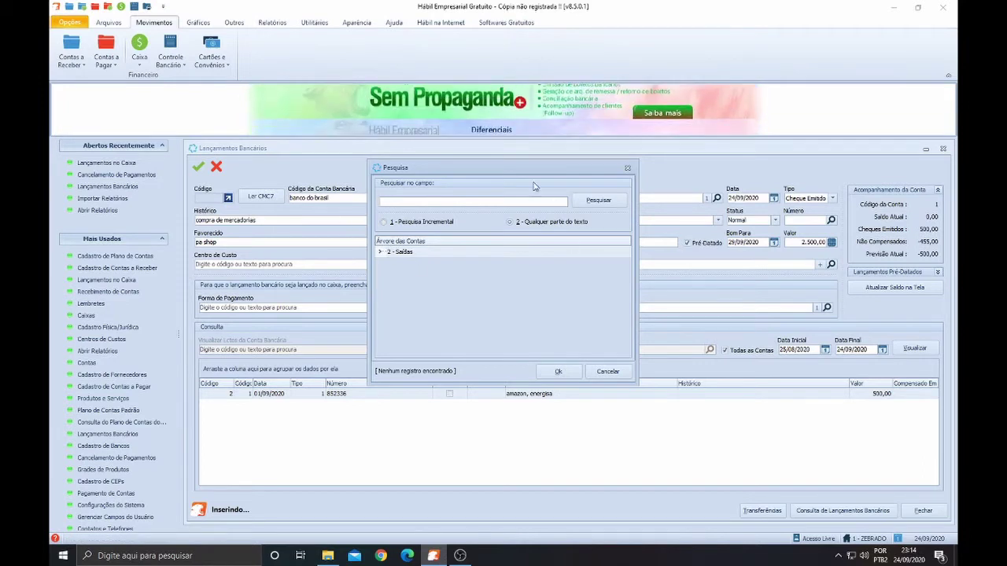
drag(531, 174, 523, 238)
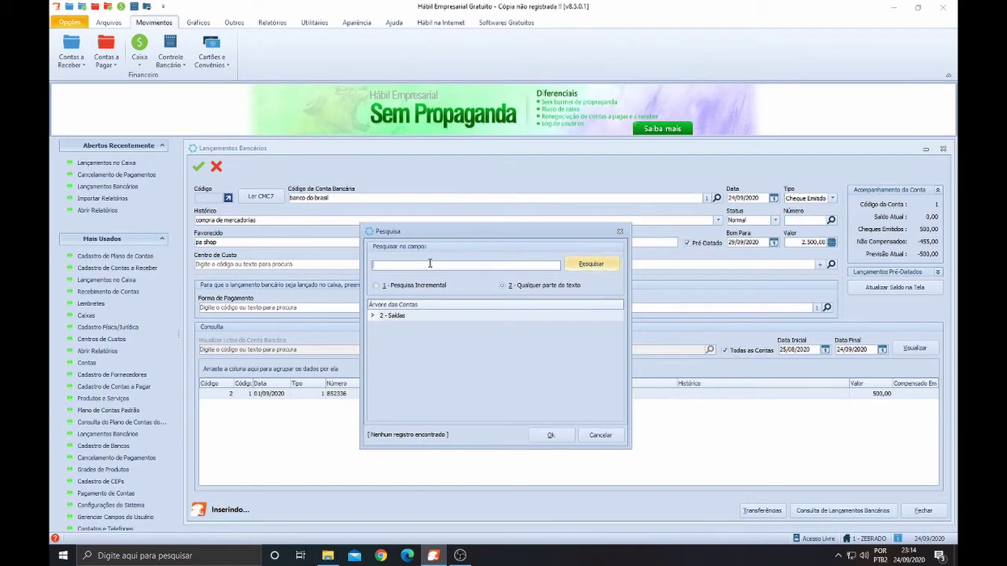
click(373, 316)
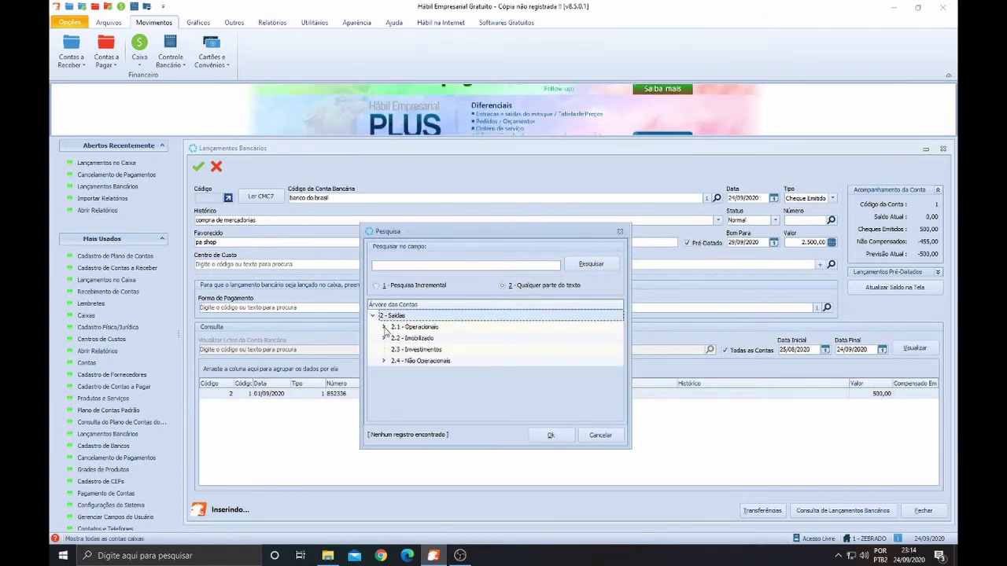
click(384, 327)
scroll(472, 365, down, 1)
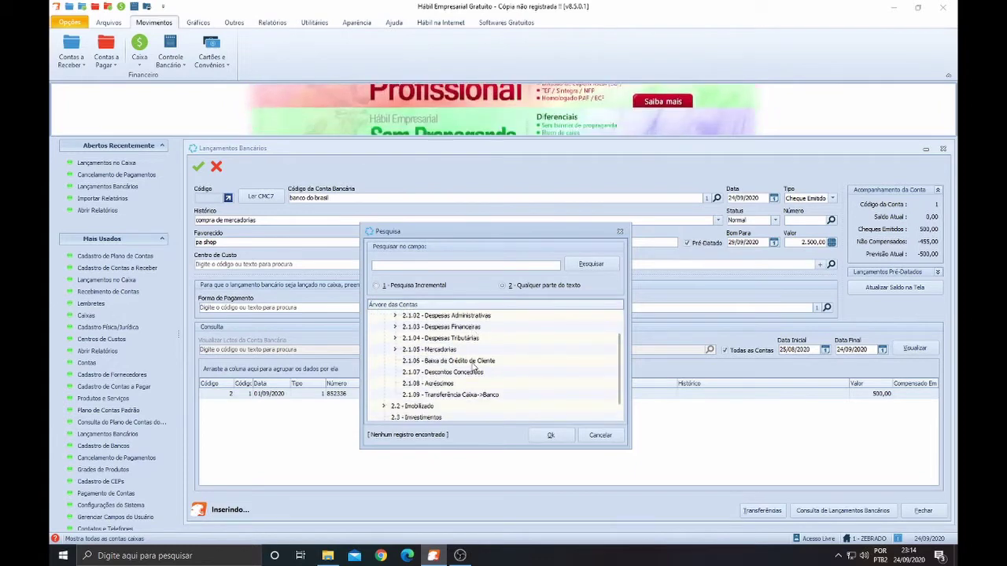
scroll(466, 346, down, 1)
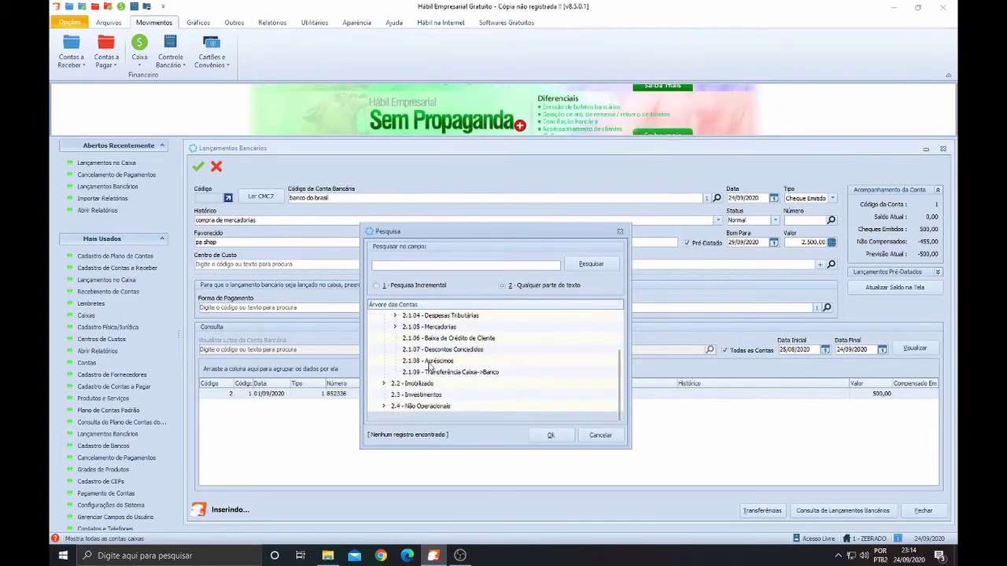
click(384, 405)
scroll(464, 361, down, 1)
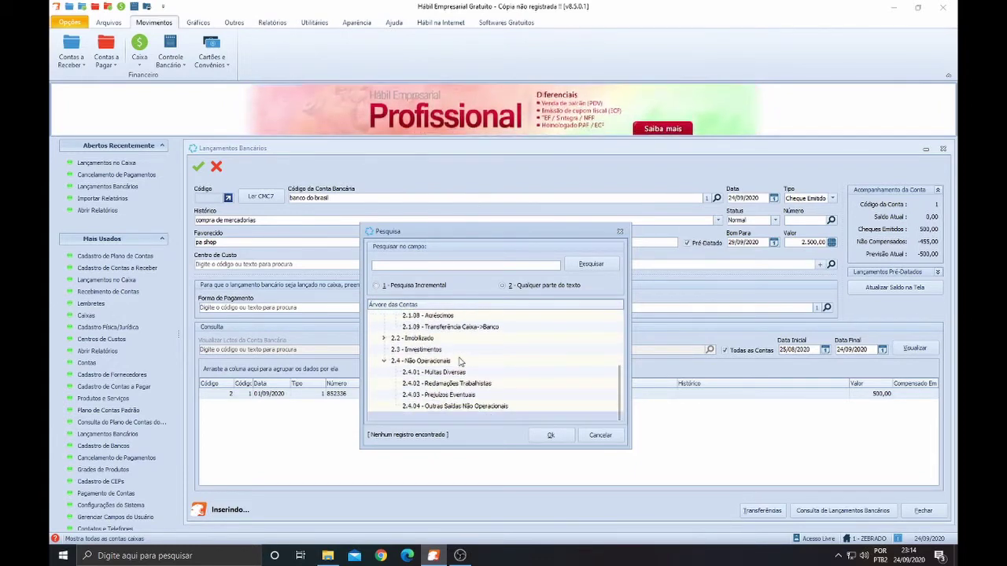
click(384, 339)
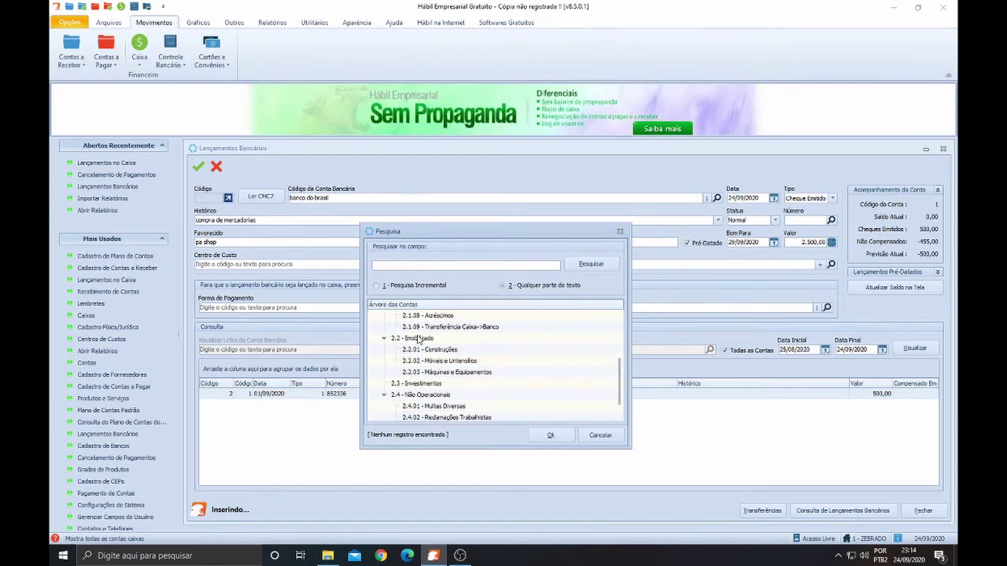
scroll(419, 339, down, 1)
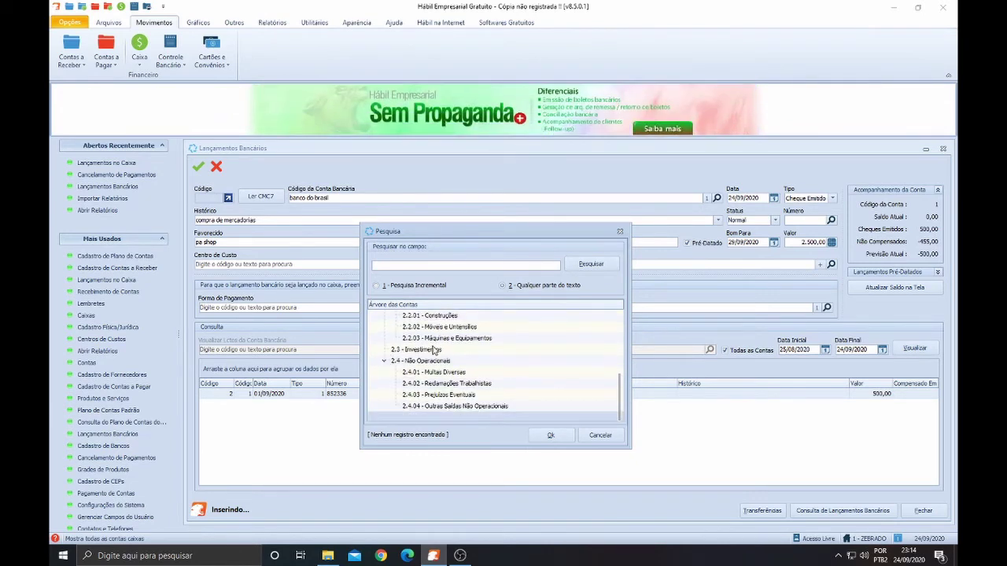
scroll(432, 351, up, 4)
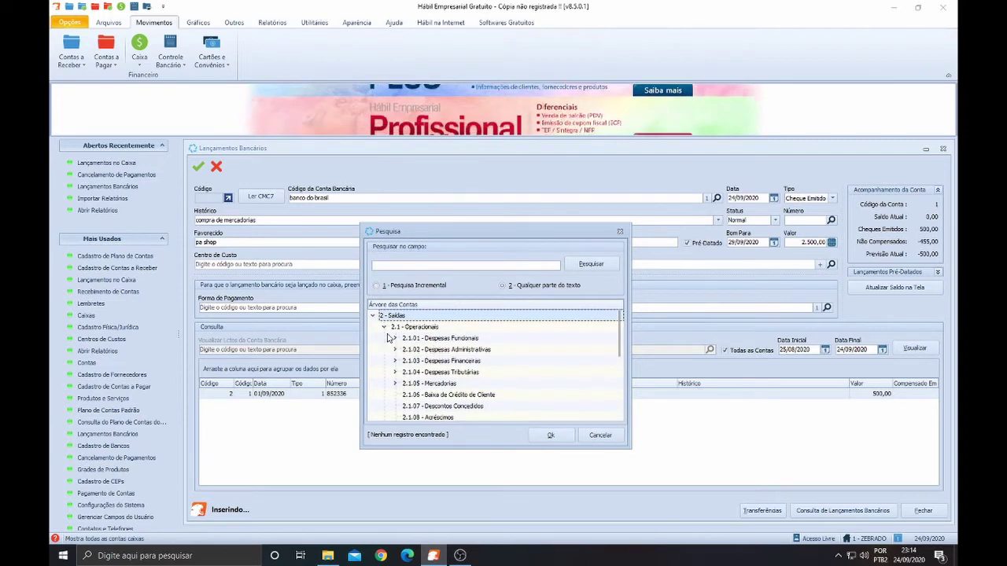
scroll(390, 334, down, 4)
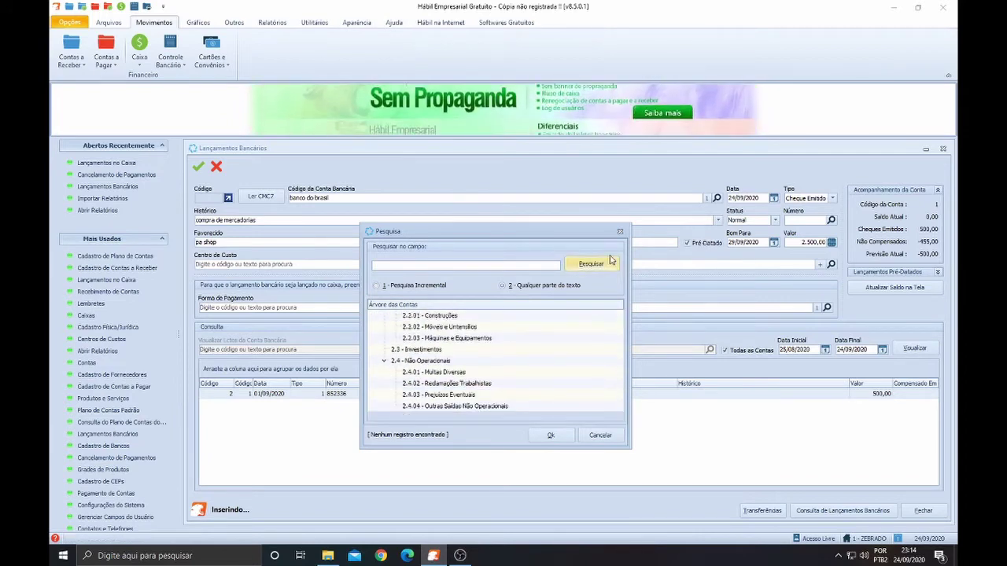
click(620, 231)
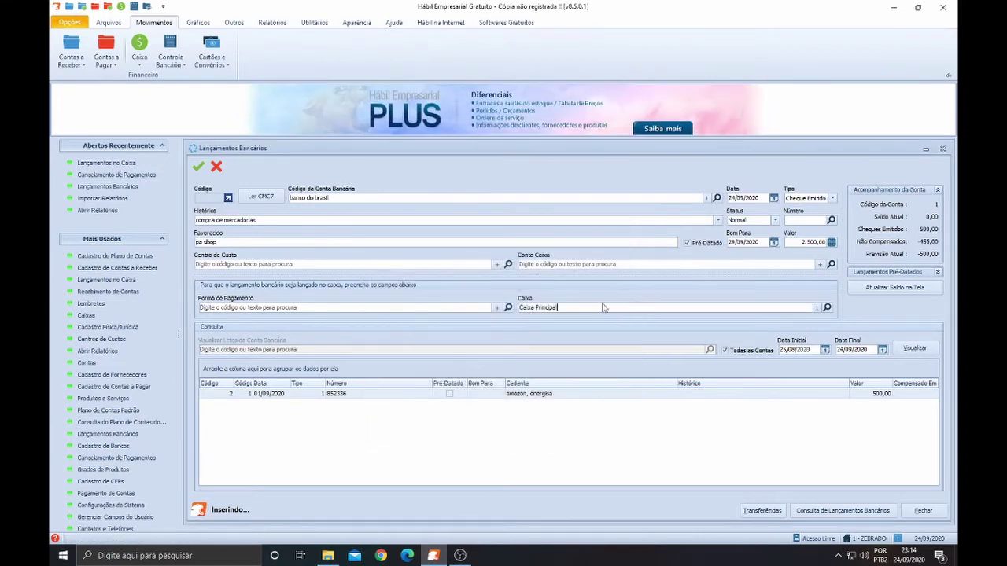
- Look up the Conta Caixa by name and fill it with Compra de Mercadorias p/Estoque
click(687, 265)
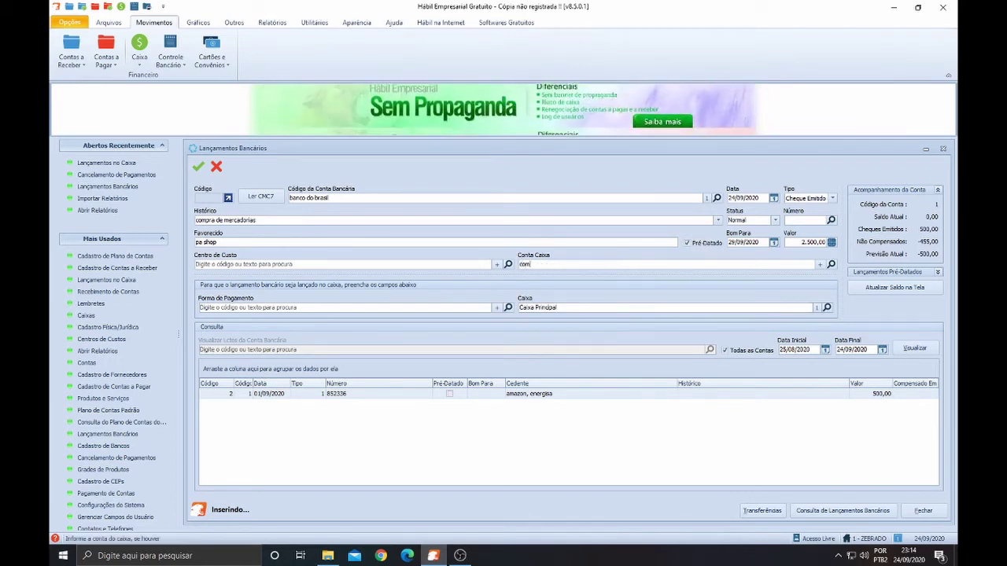
key(Return)
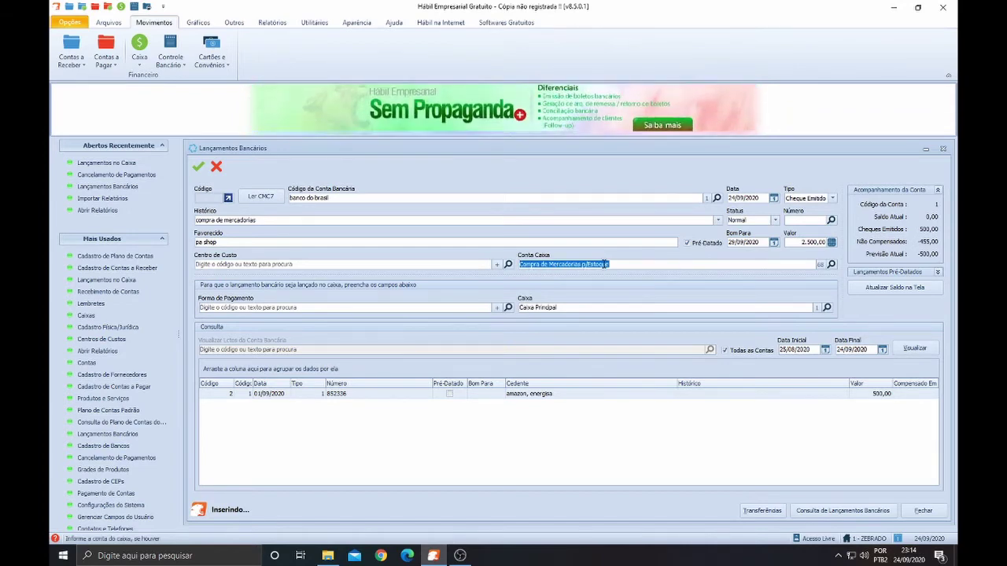
key(Return)
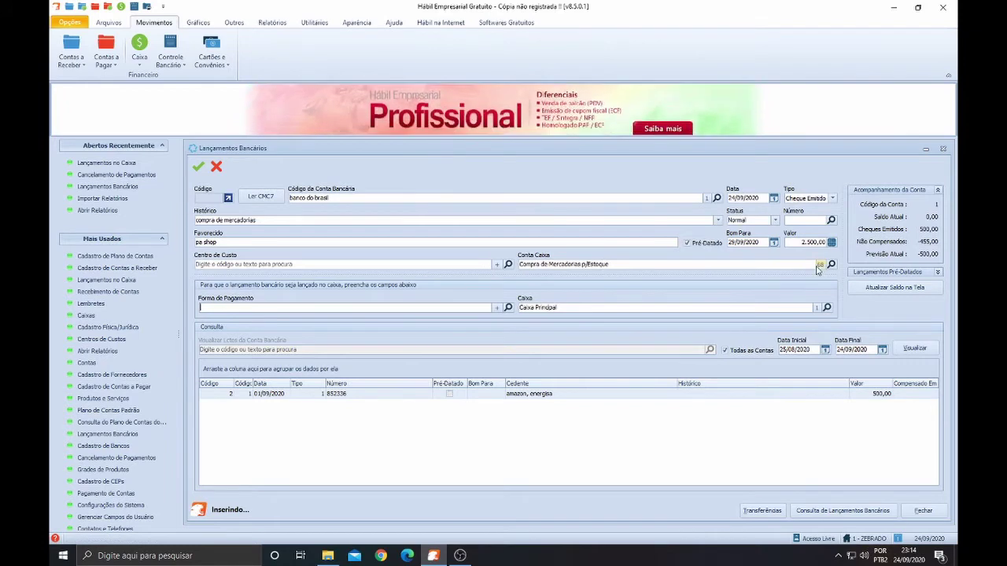
- Clear the Conta Caixa and fill it again with Compra de Mercadorias p/Estoque using its code 68
click(643, 266)
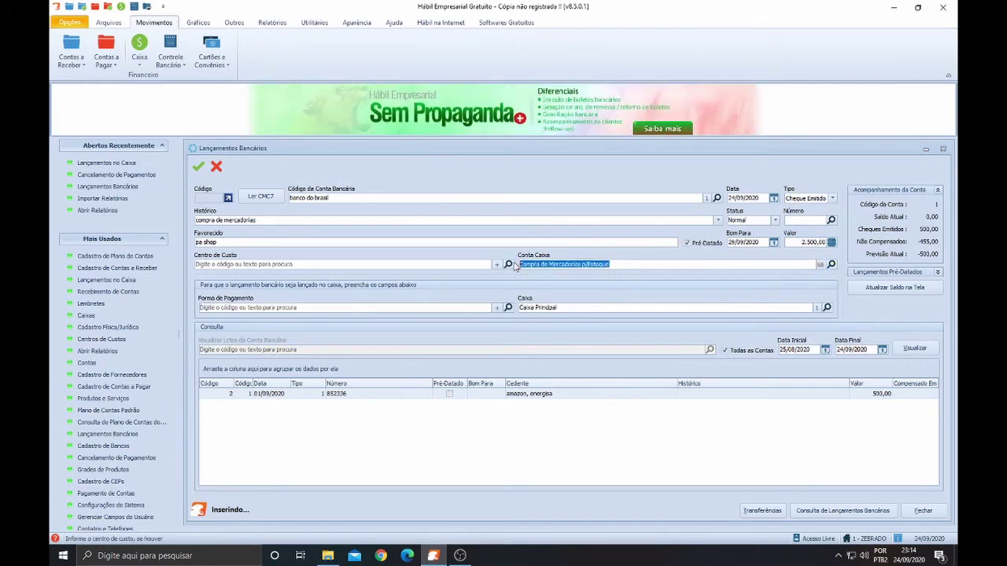
key(Delete)
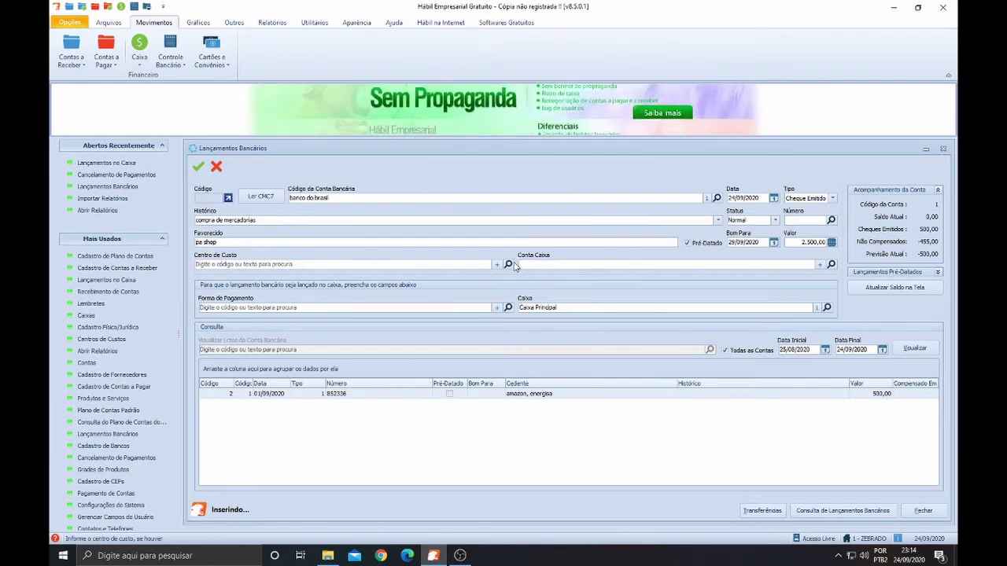
text(68)
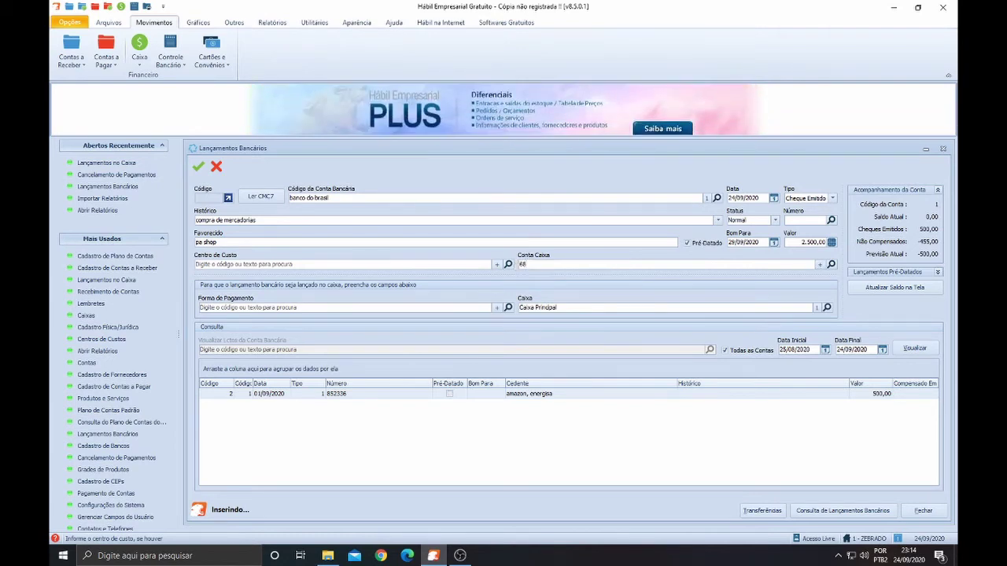
key(Tab)
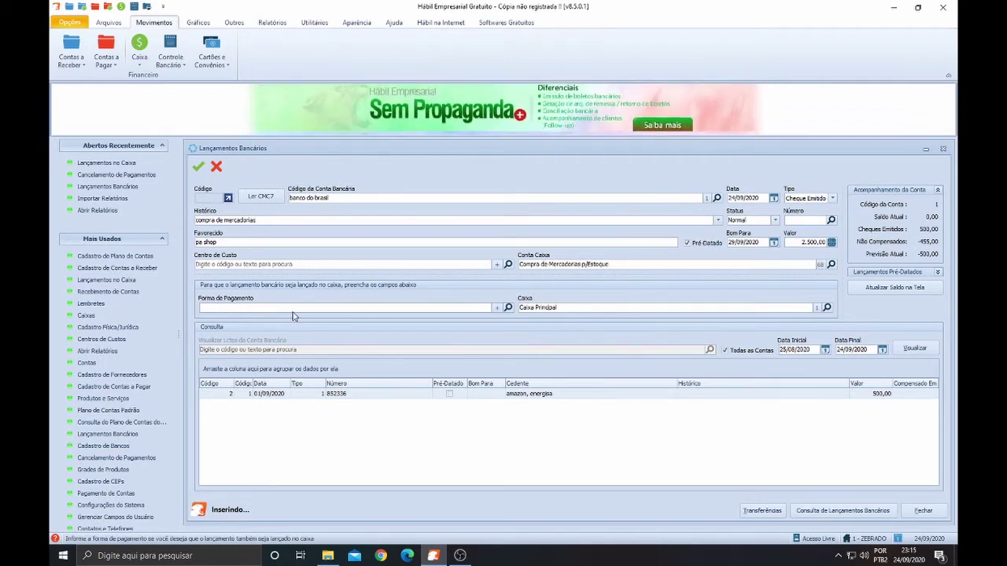
- Look up "cheque" as the Forma de Pagamento and fill it with Cheque/Débito em Conta
text(che)
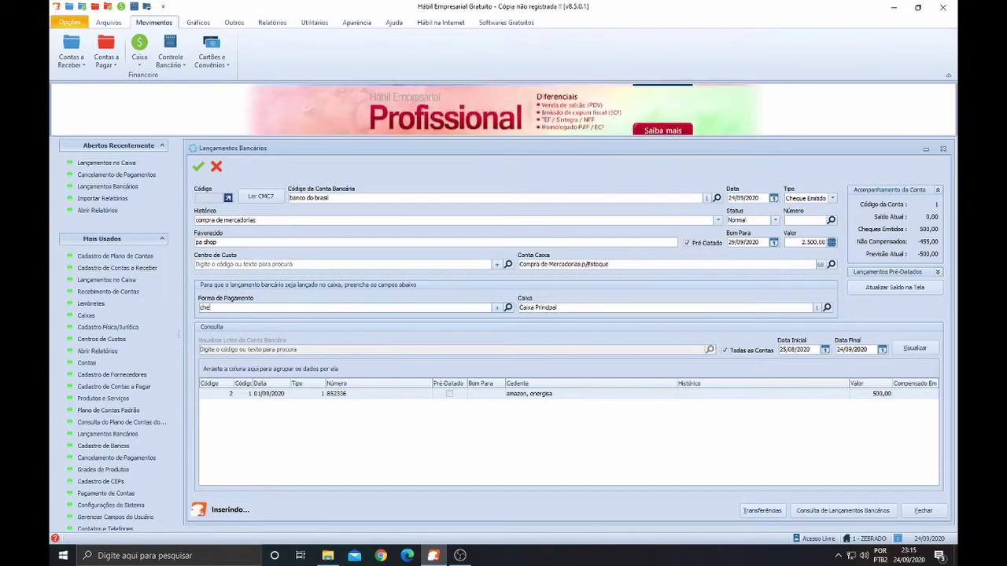
text(que)
key(Tab)
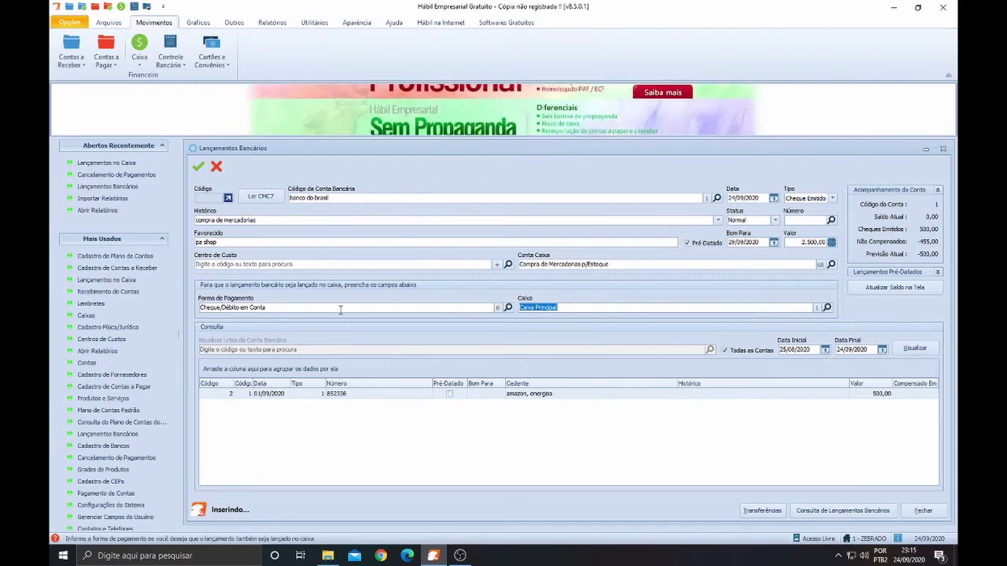
- Clear the Forma de Pagamento and fill it again with Cheque/Débito em Conta using its code 6
key(shift+Tab)
key(Delete)
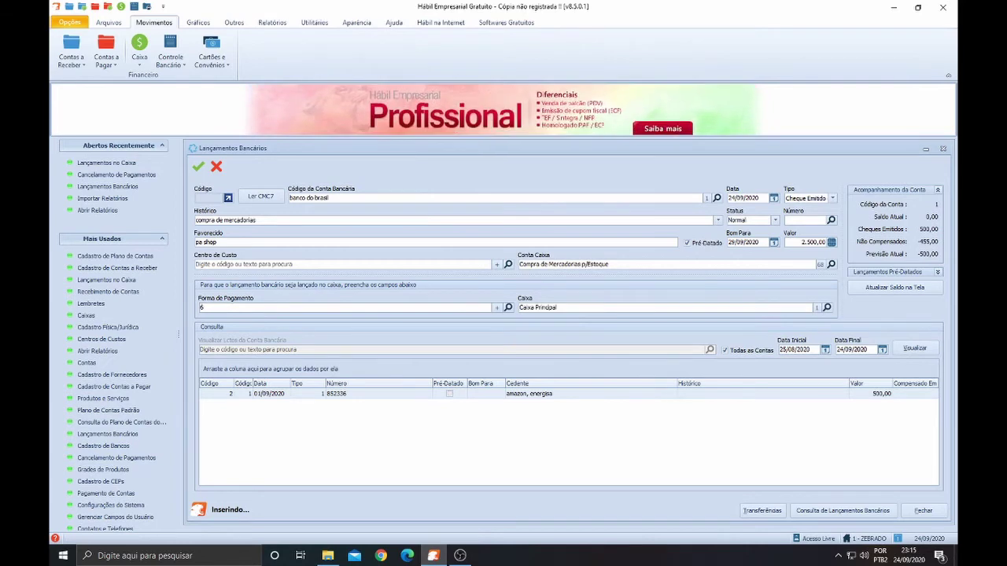
key(Tab)
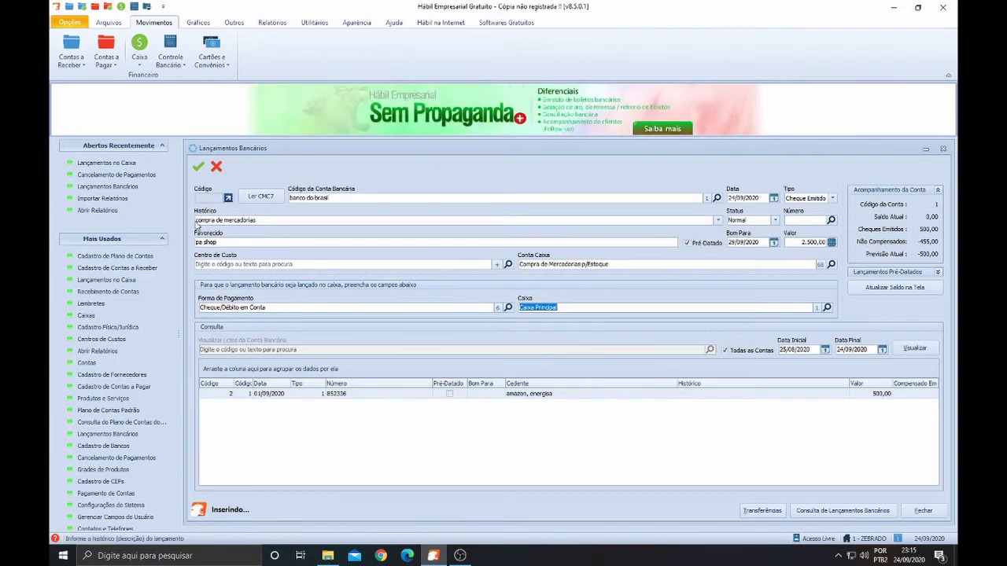
- Try more specific wordings in the entry's Histórico, such as "compra de baterias" and "compra de peça"
click(266, 221)
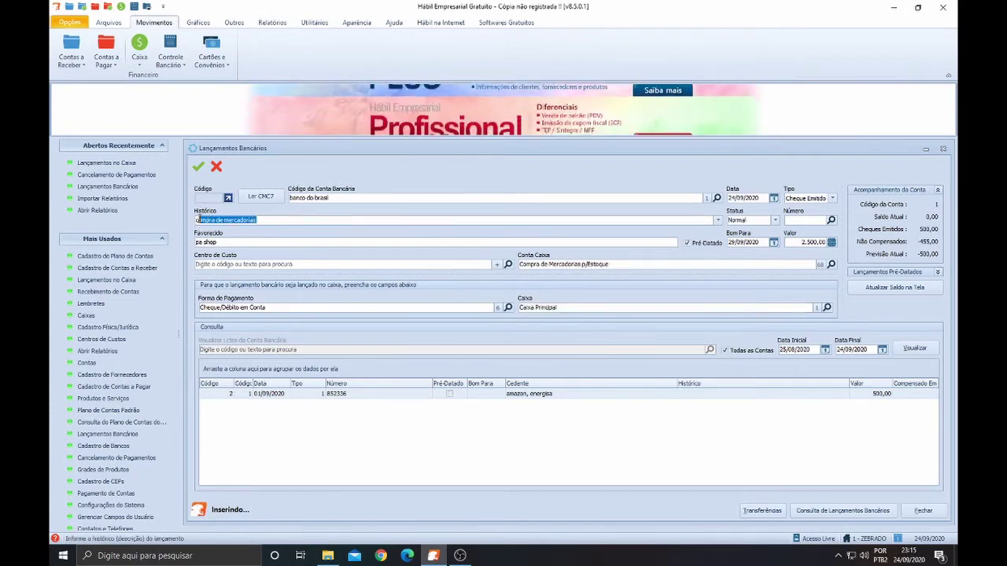
drag(258, 222, 235, 222)
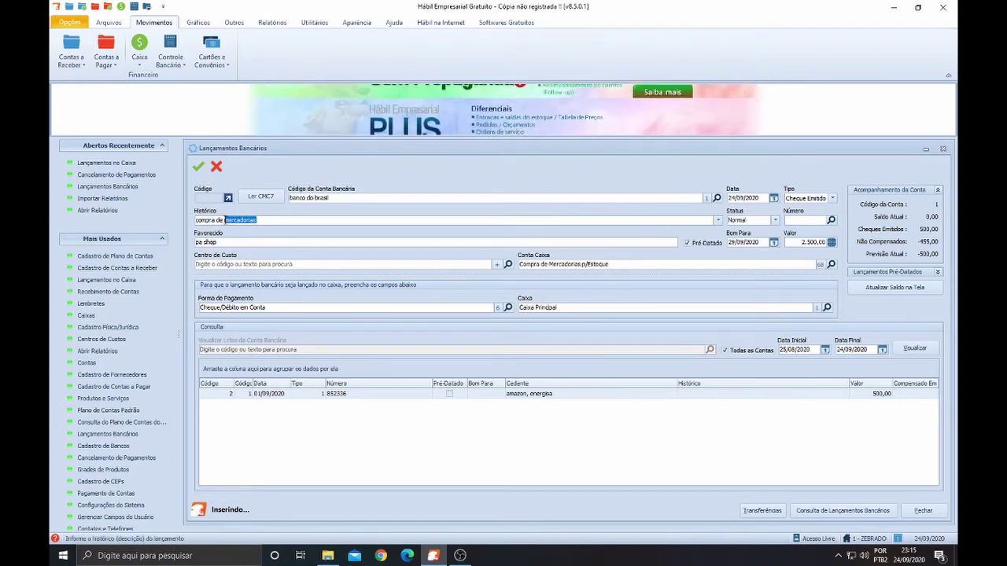
text(bateri)
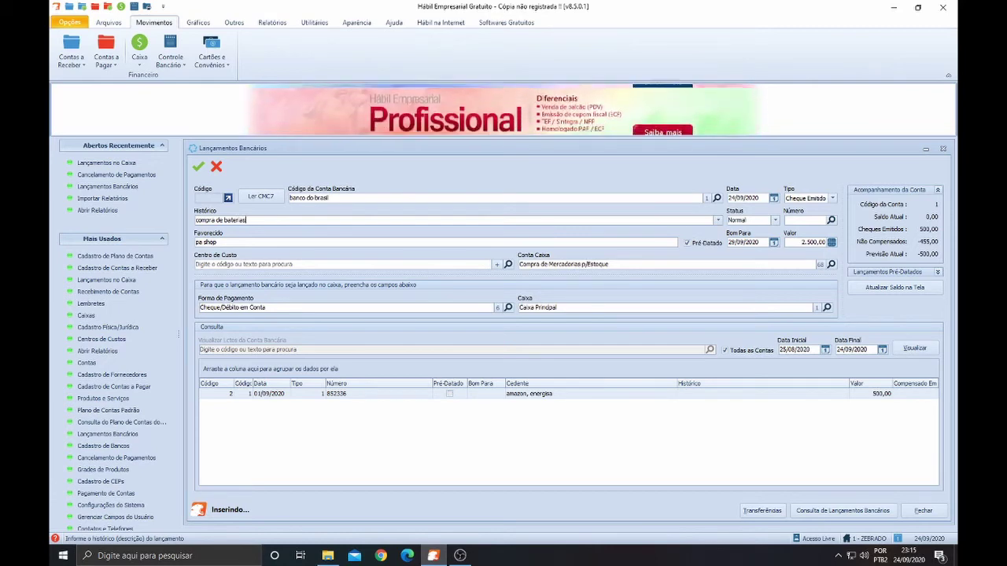
key(BackSpace)
key(BackSpace)
key(BackSpace)
key(BackSpace)
key(BackSpace)
key(BackSpace)
key(BackSpace)
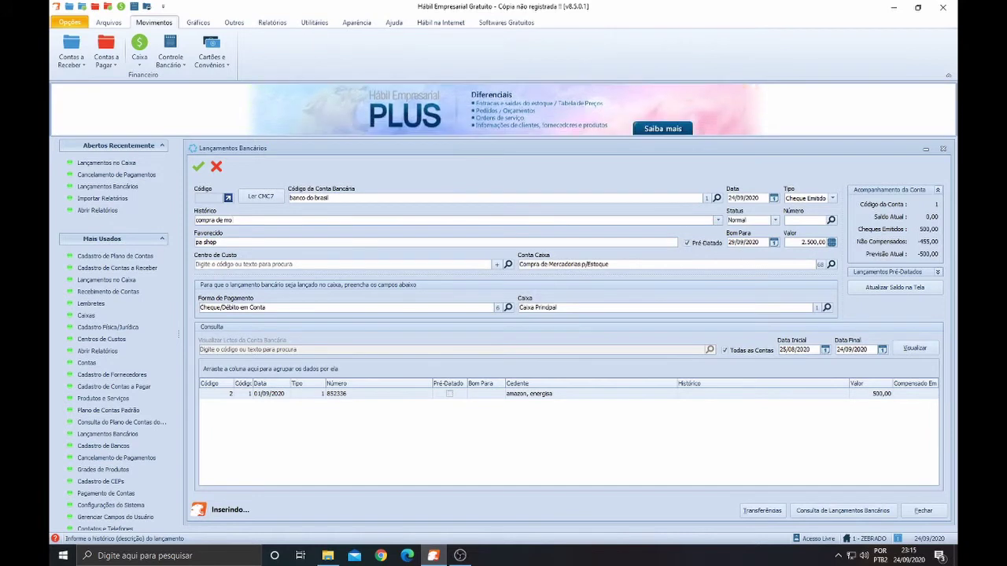
text(s)
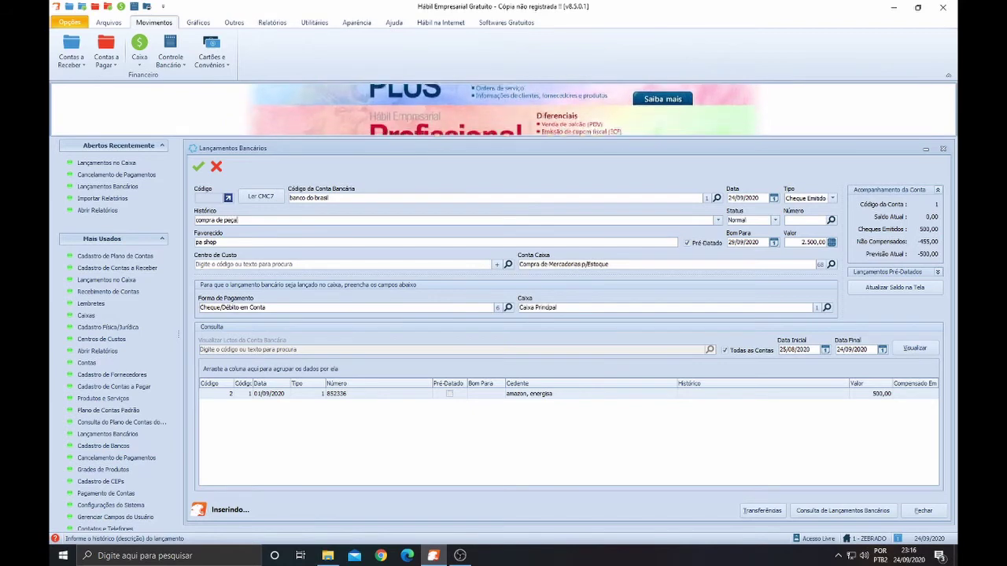
- Replace the example wording in the entry's Histórico with "compra de mecadorias" and keep the status as Normal
key(BackSpace)
key(BackSpace)
key(BackSpace)
key(BackSpace)
key(BackSpace)
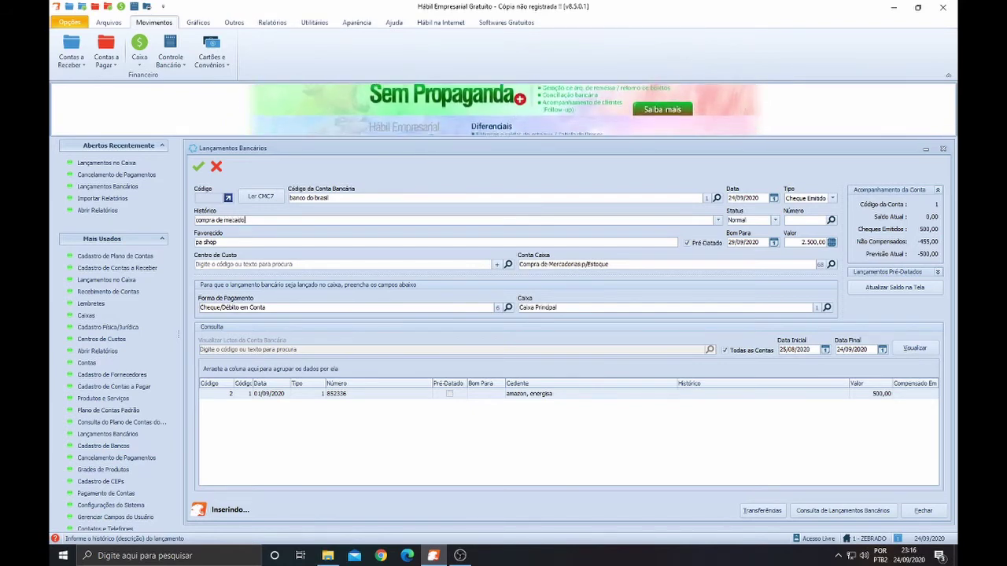
key(Tab)
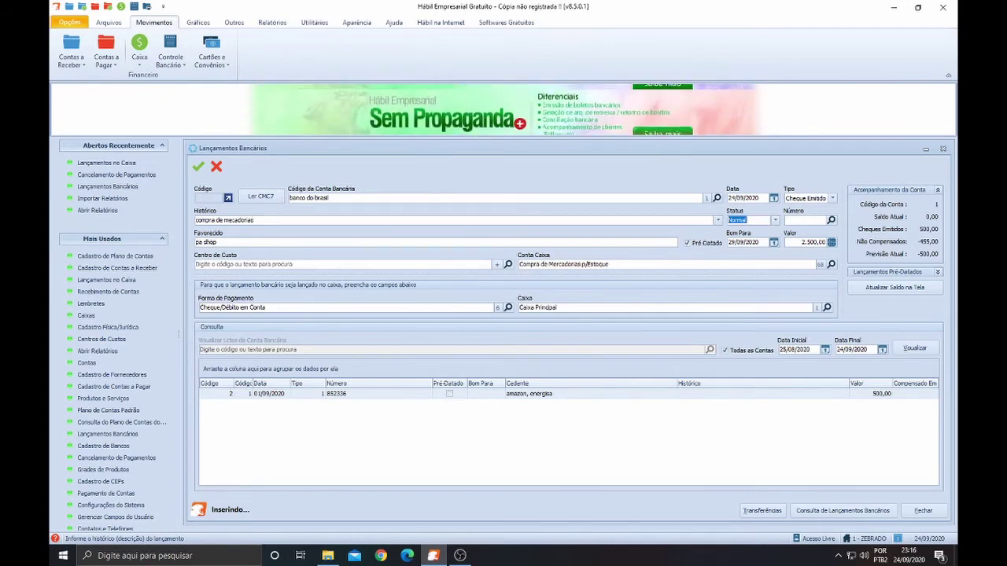
key(Tab)
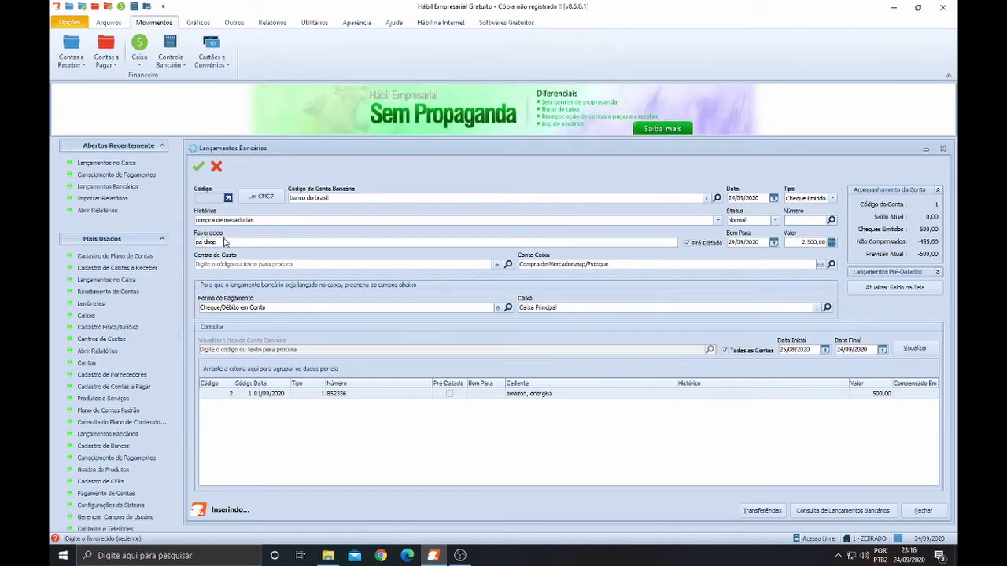
- Replace the Favorecido of the new bank entry with the payee's first name
key(Tab)
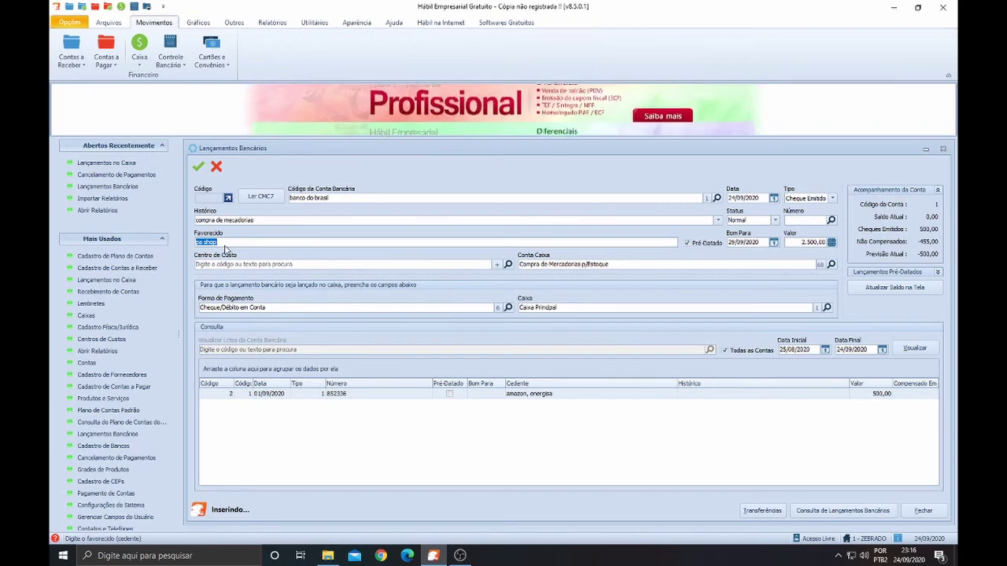
key(BackSpace)
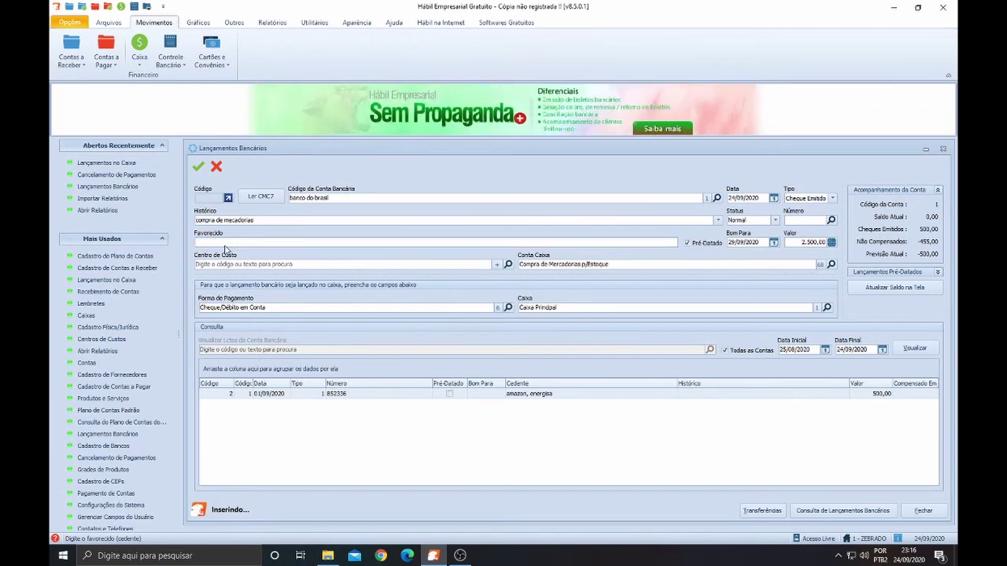
text(marcos)
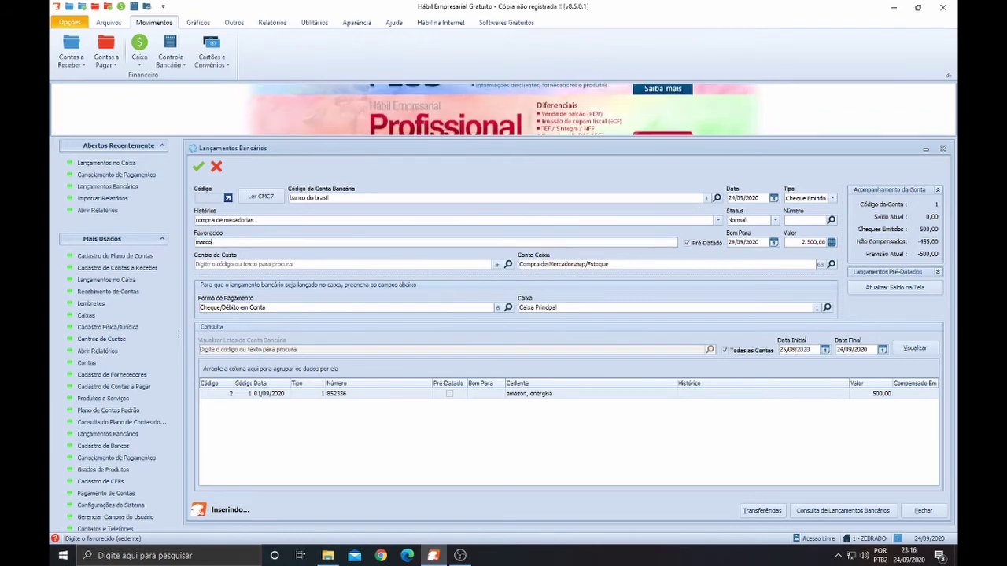
key(BackSpace)
key(BackSpace)
key(BackSpace)
key(BackSpace)
key(BackSpace)
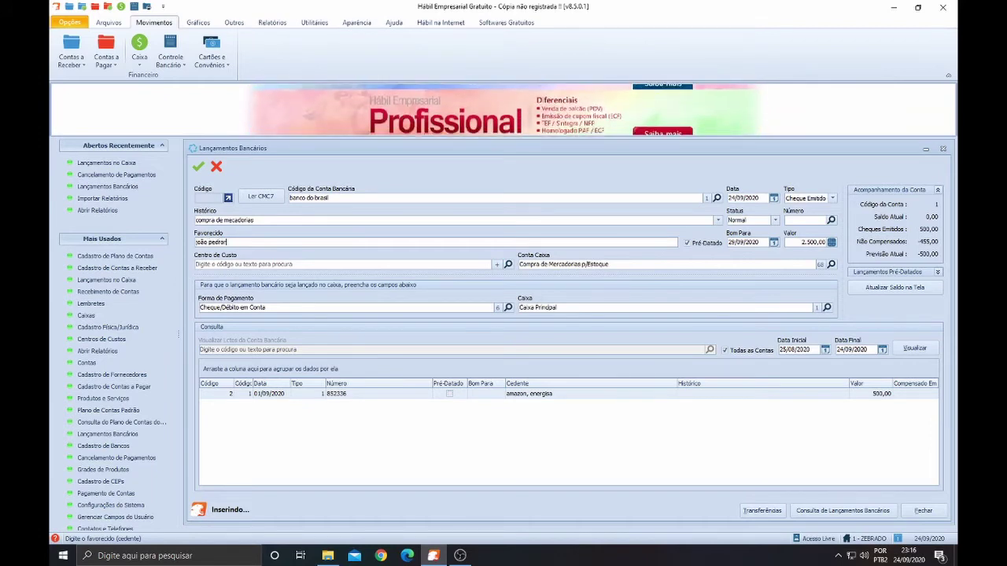
key(BackSpace)
key(BackSpace)
text(oão)
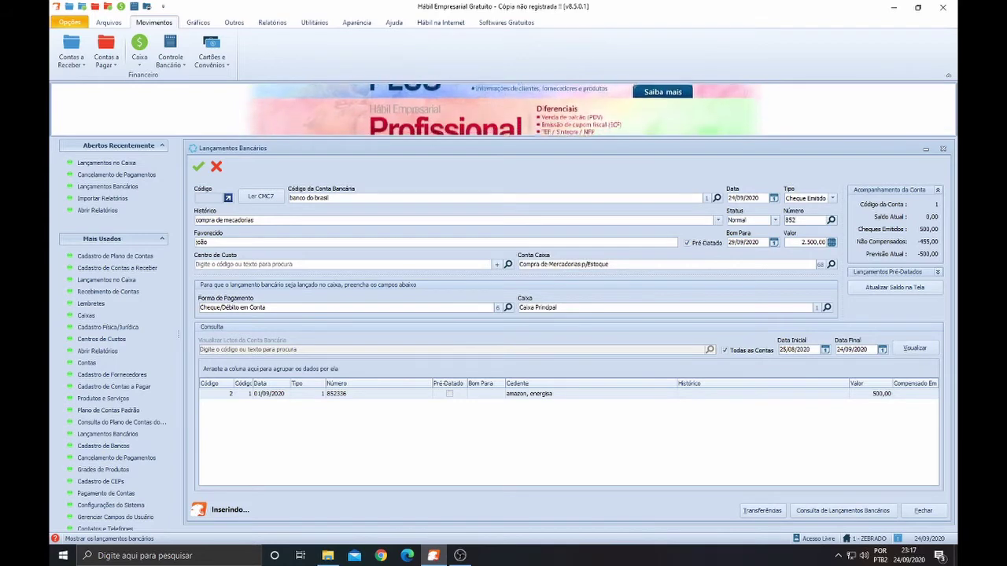
- Set the cheque's Número to 852337 and save the new bank entry
text(7)
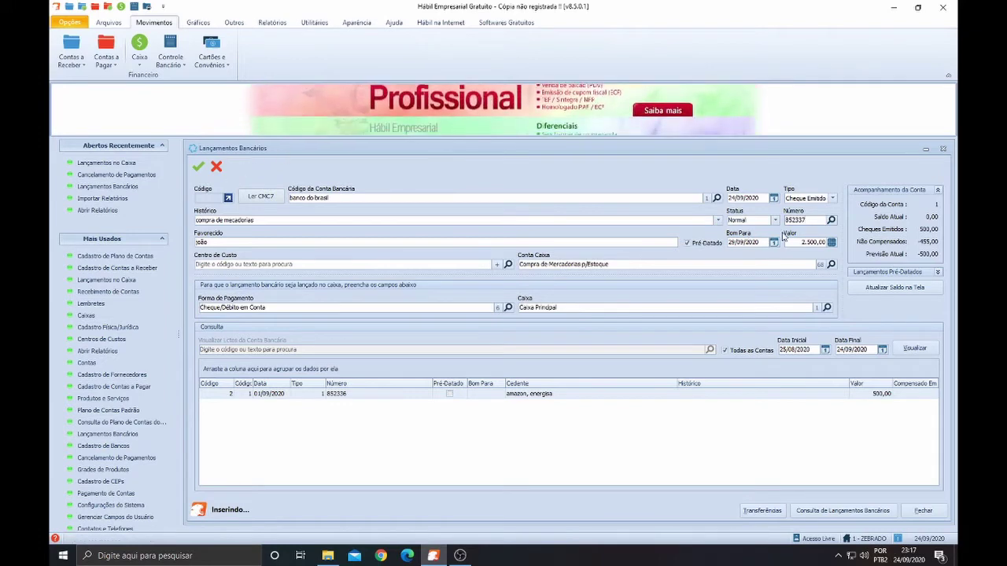
drag(806, 221, 774, 221)
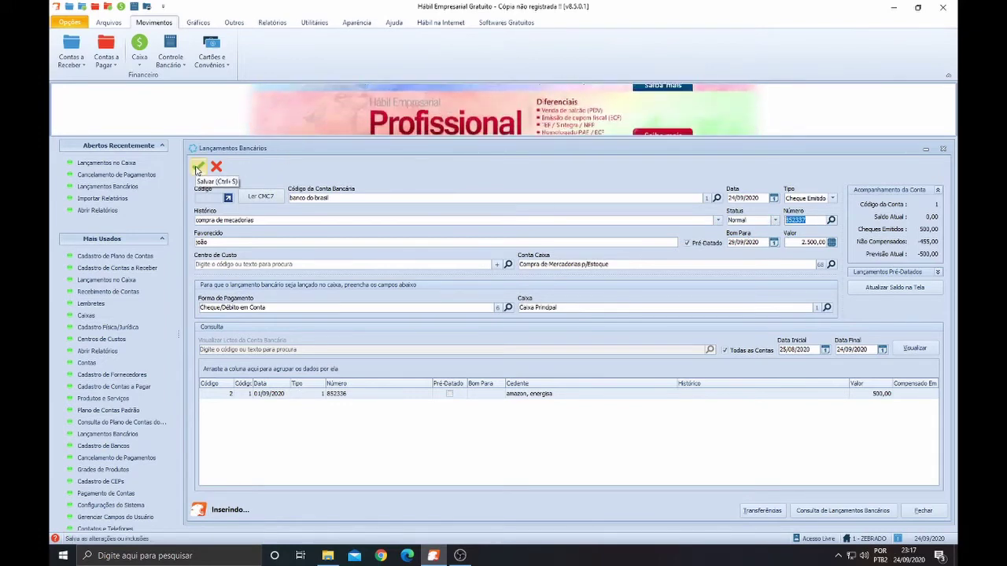
click(198, 168)
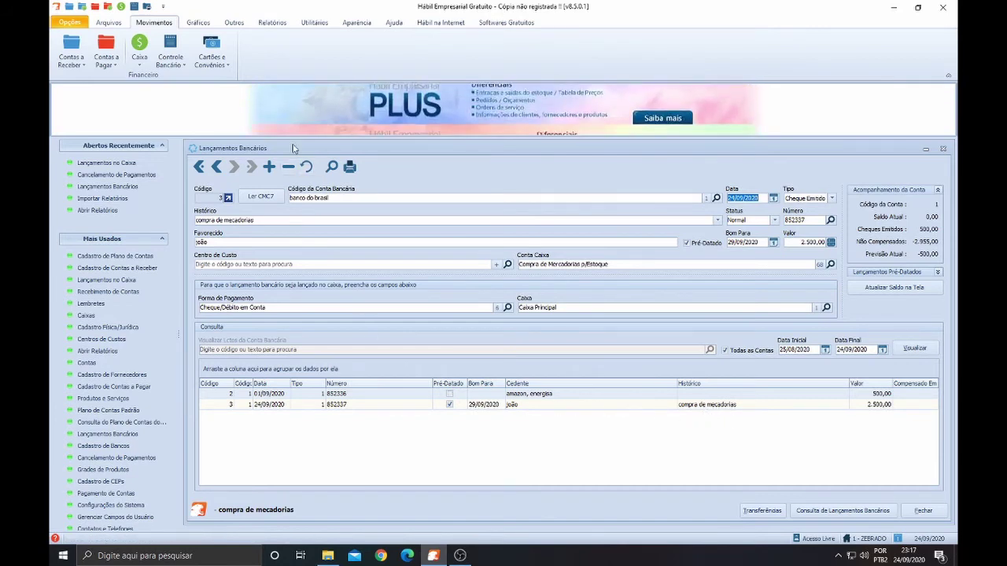
- Start a Pagamento de Contas and select the amazon account with document NF 1234 -2/3 for payment
click(103, 64)
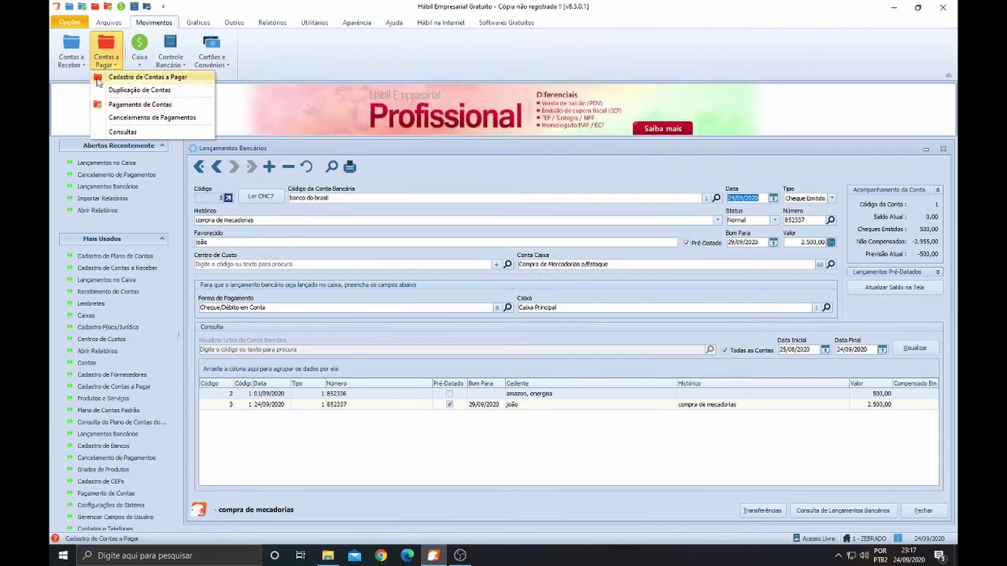
click(488, 182)
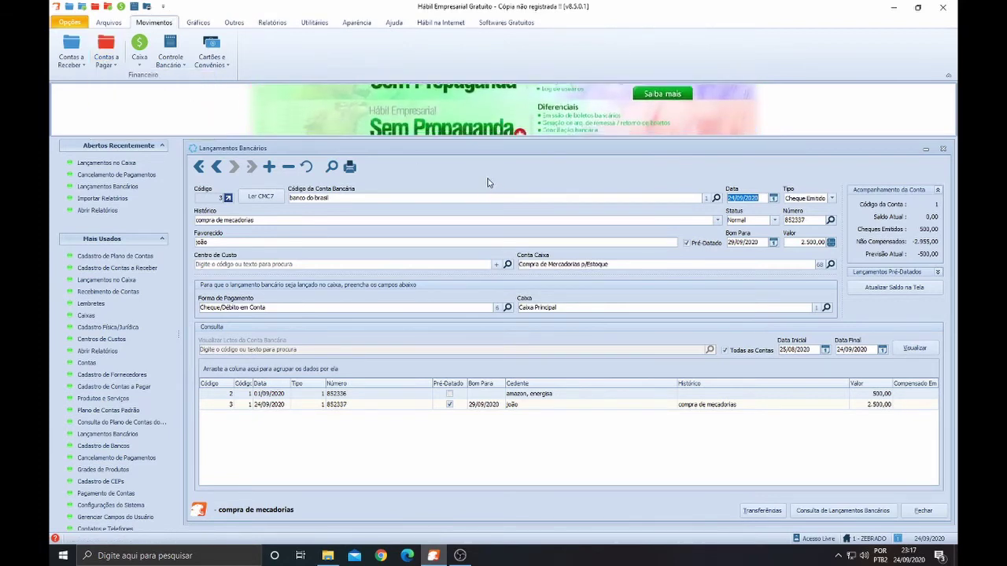
click(105, 53)
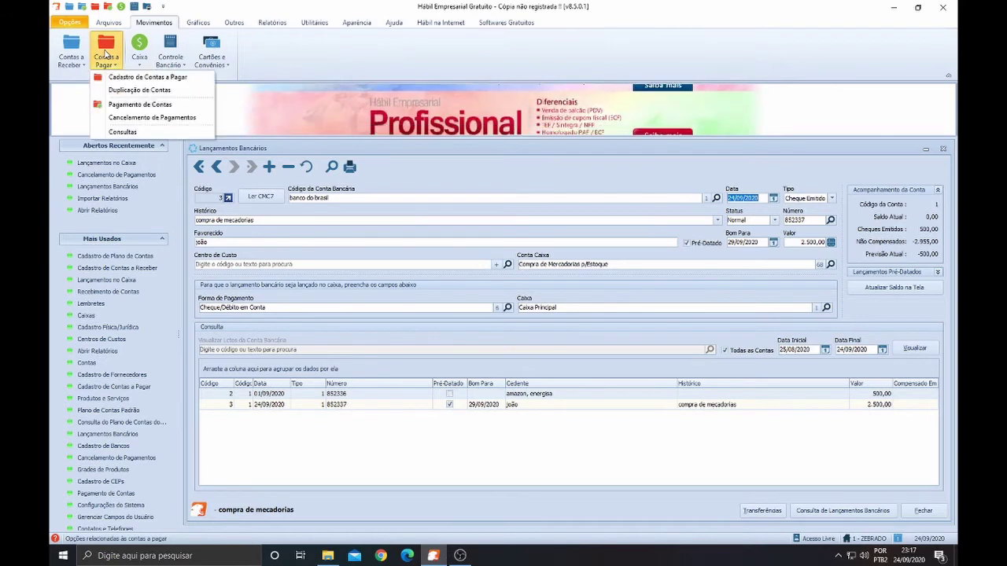
click(135, 104)
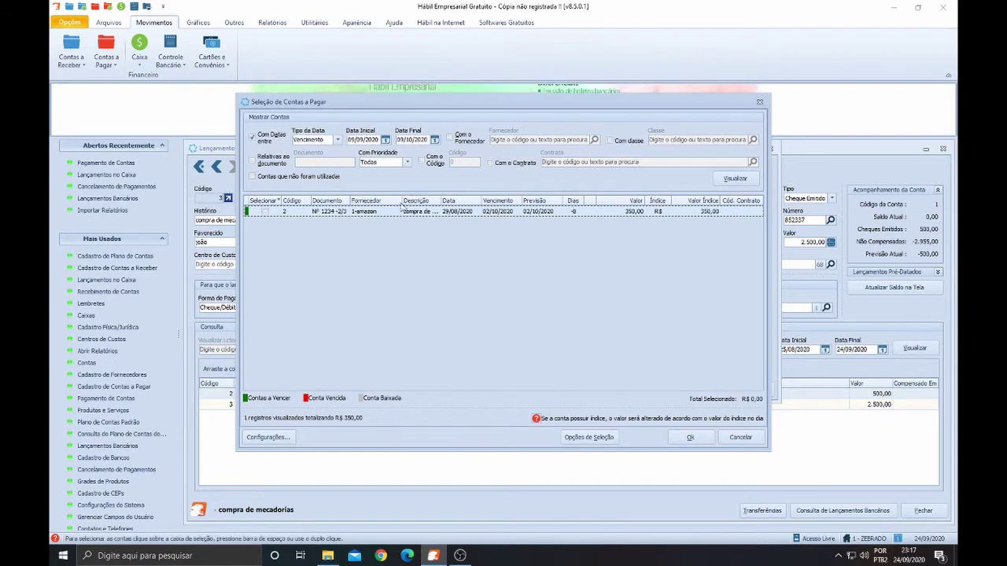
click(265, 212)
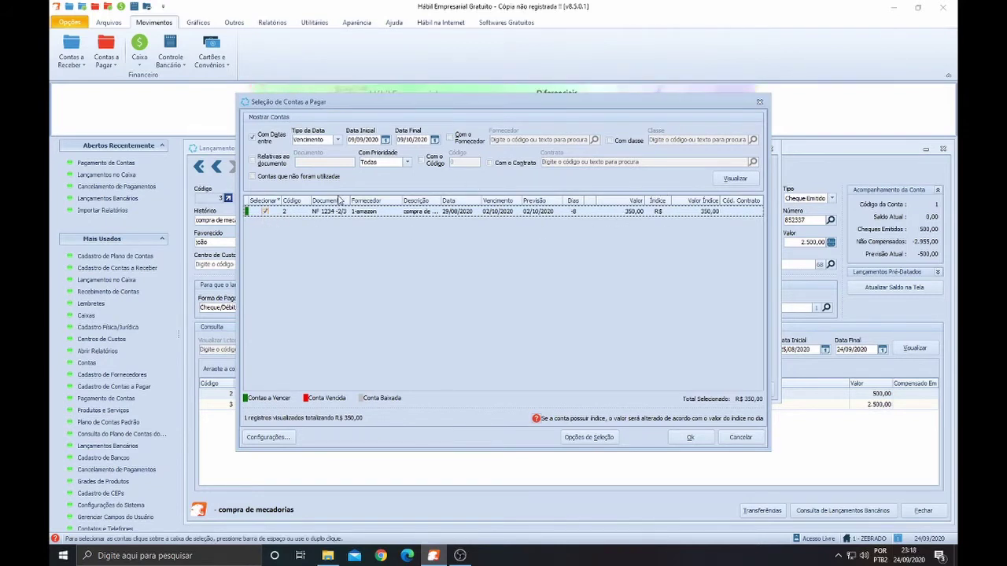
click(689, 437)
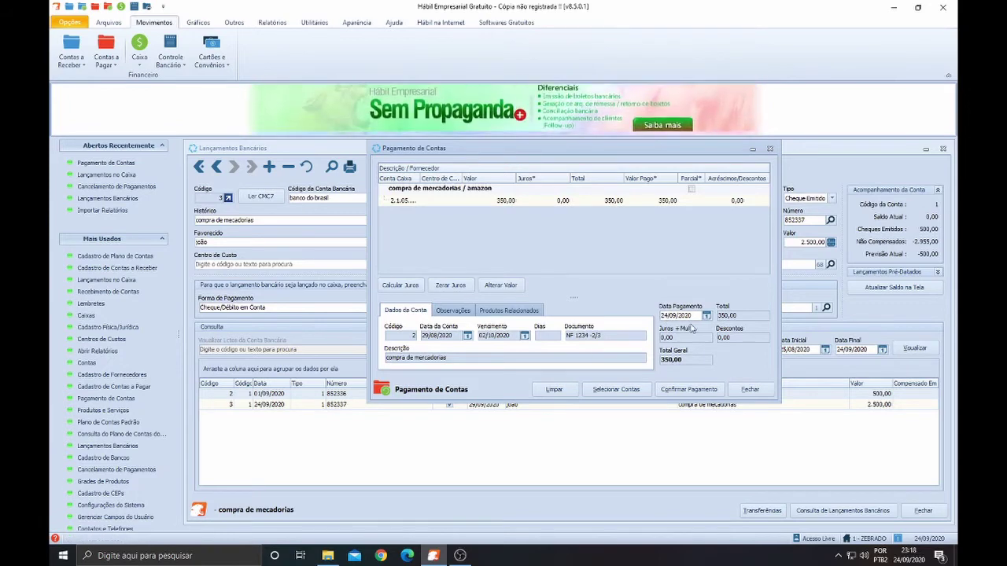
- Confirm the payment, clear Cheque de Terceiros to 0, allocate 350,00 to Cheque/Débito em Conta and continue to its bank data
click(694, 390)
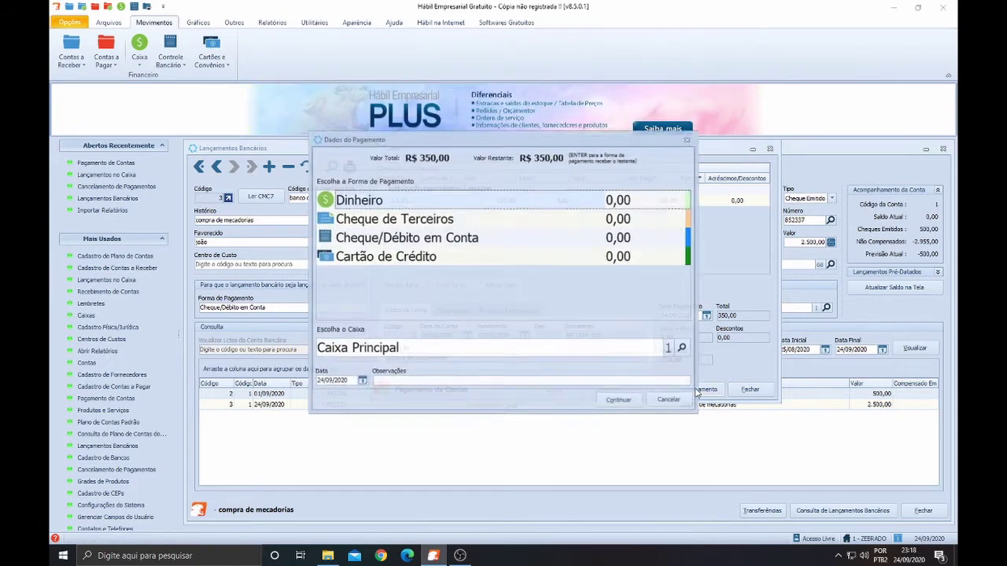
click(412, 226)
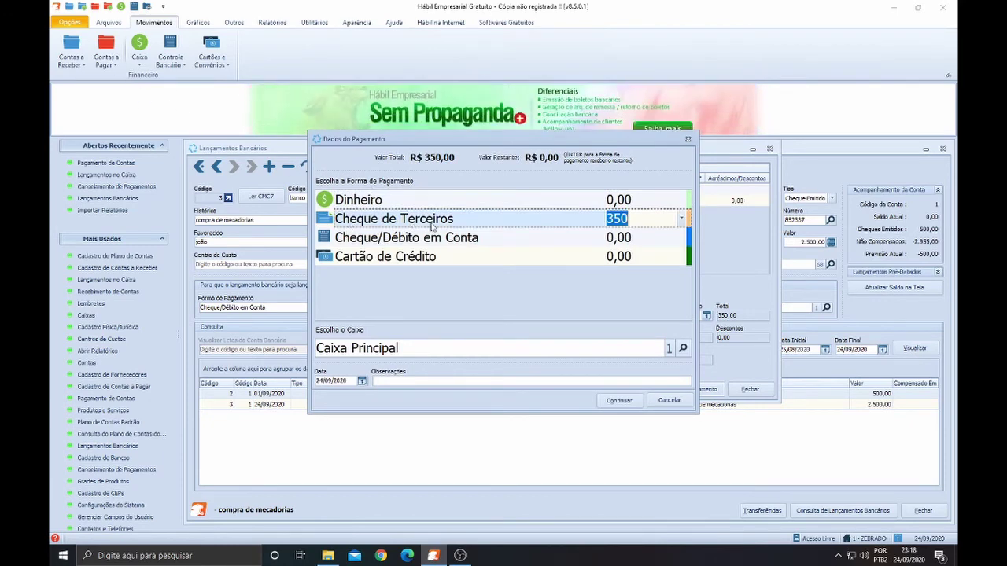
click(388, 241)
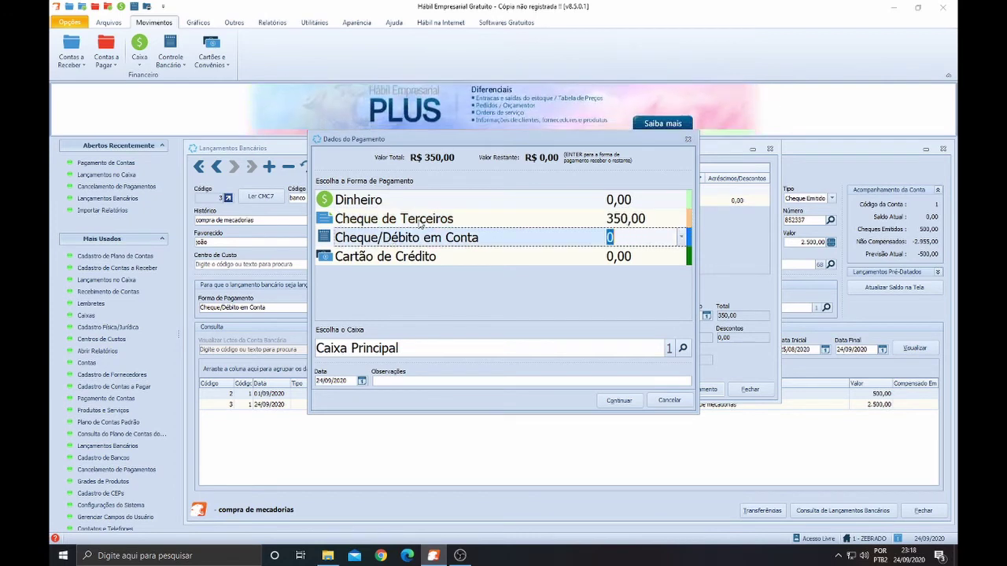
click(421, 224)
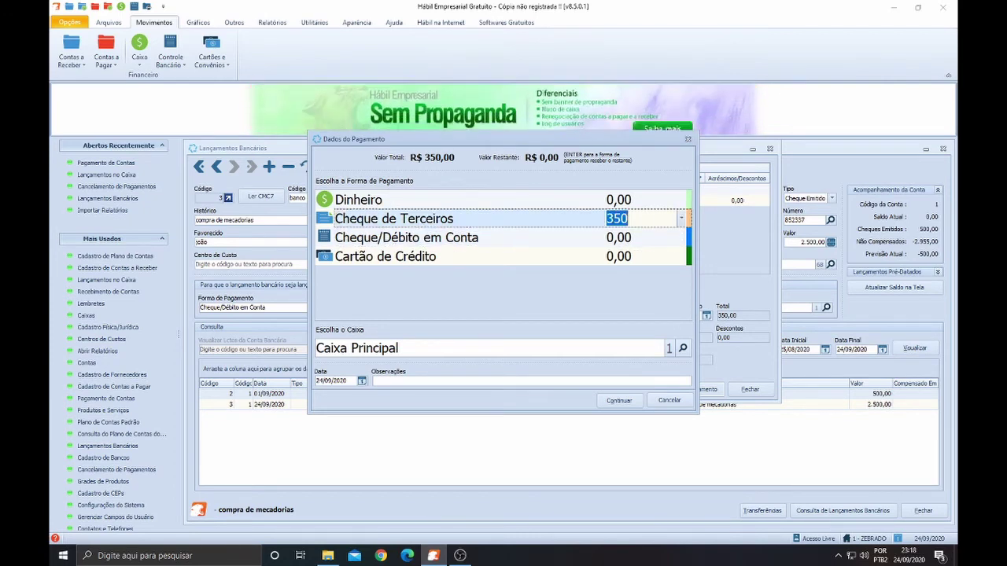
text(0)
click(476, 244)
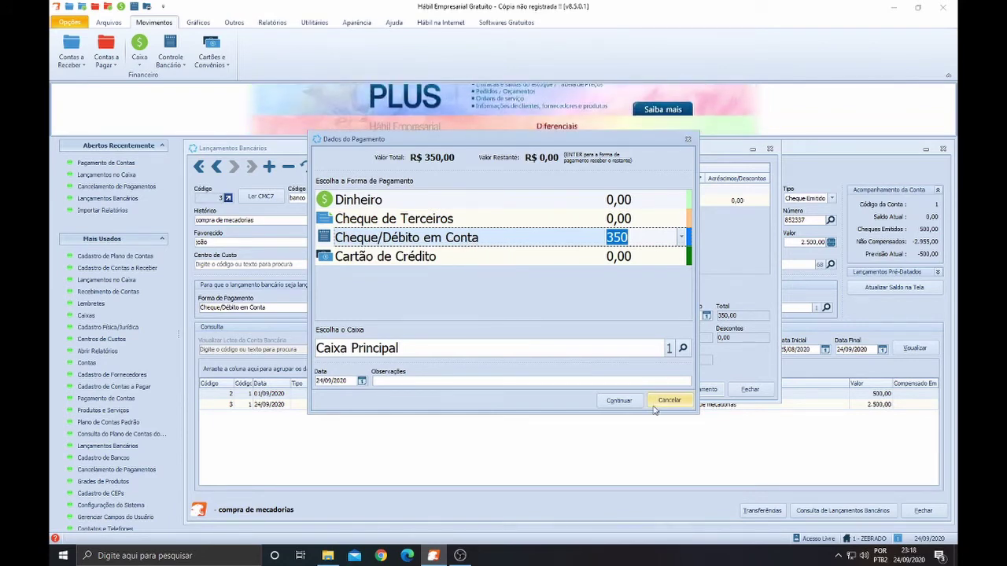
click(619, 400)
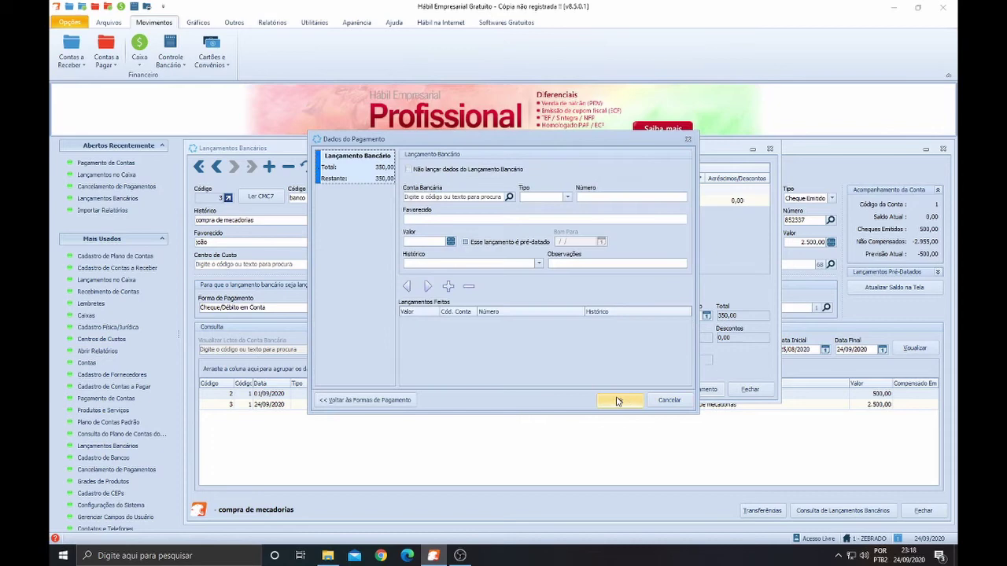
- Complete the payment's bank entry with account 1 (banco do brasil), Tipo Cheque and Número 856638, finish the payment and close Pagamento de Contas
click(449, 197)
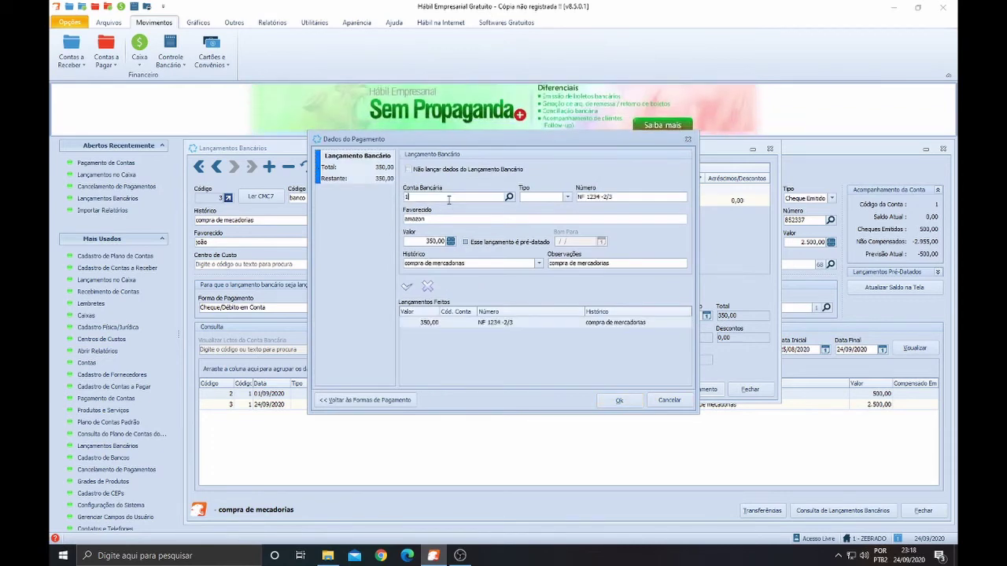
key(Tab)
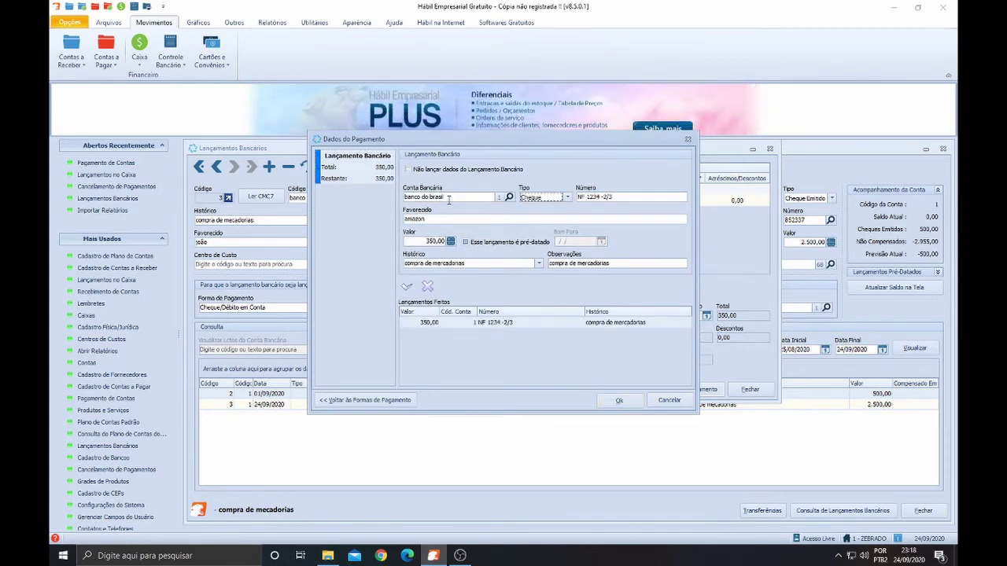
key(Tab)
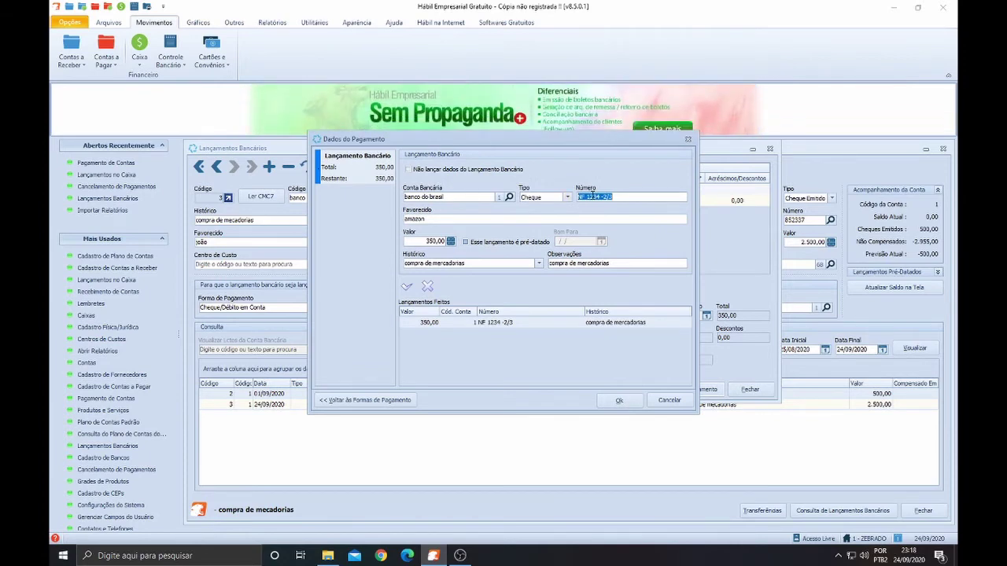
text(85)
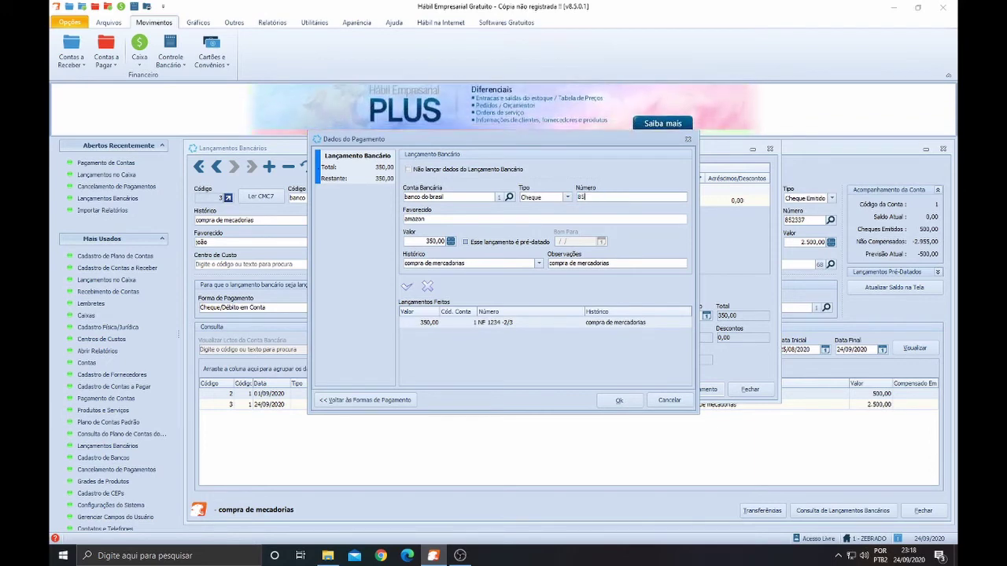
text(6638)
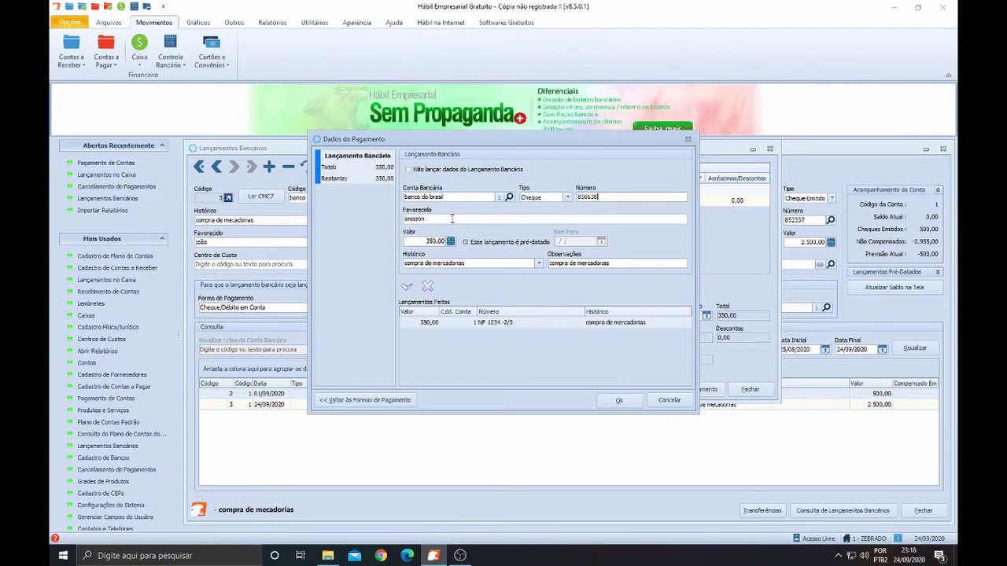
click(406, 288)
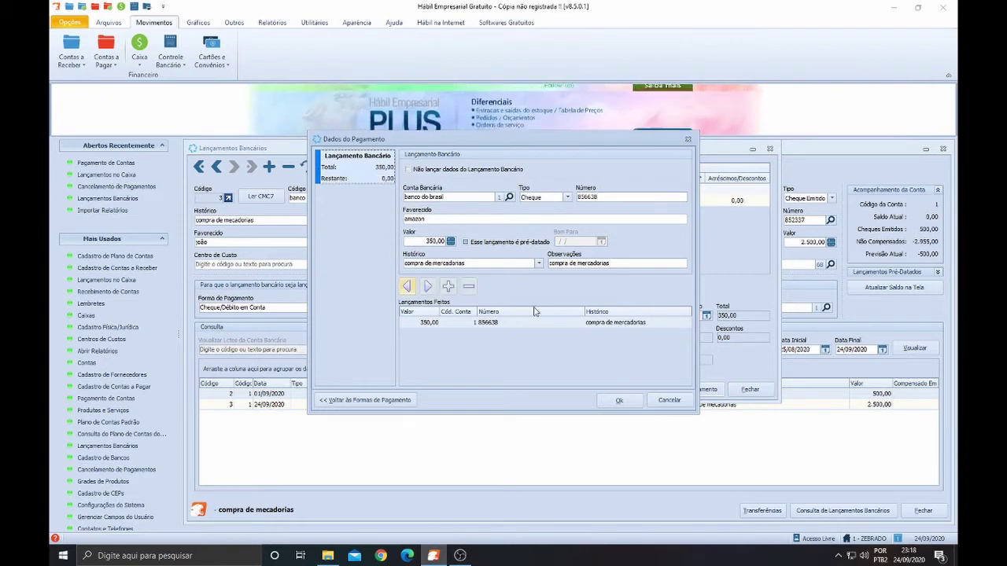
click(619, 400)
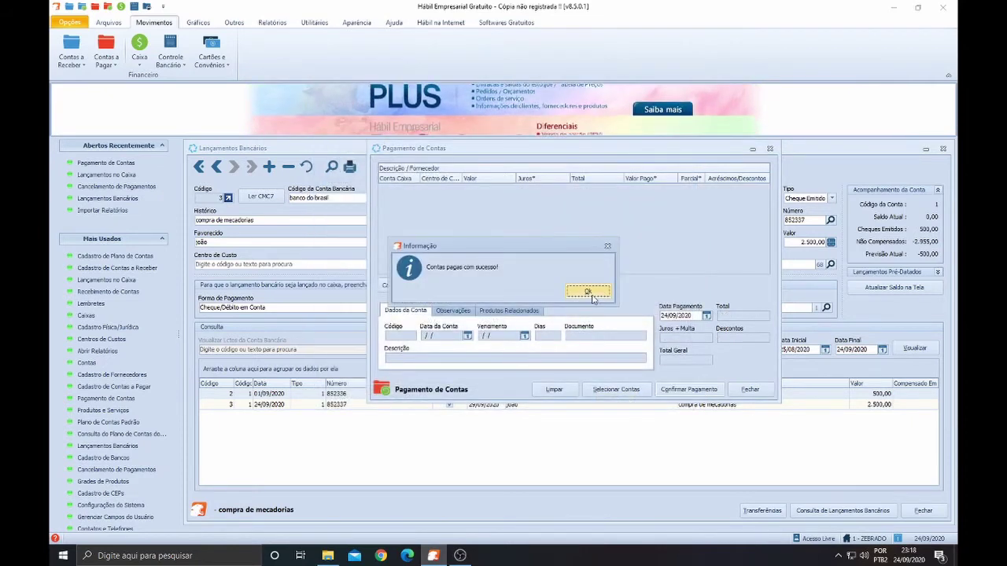
click(588, 292)
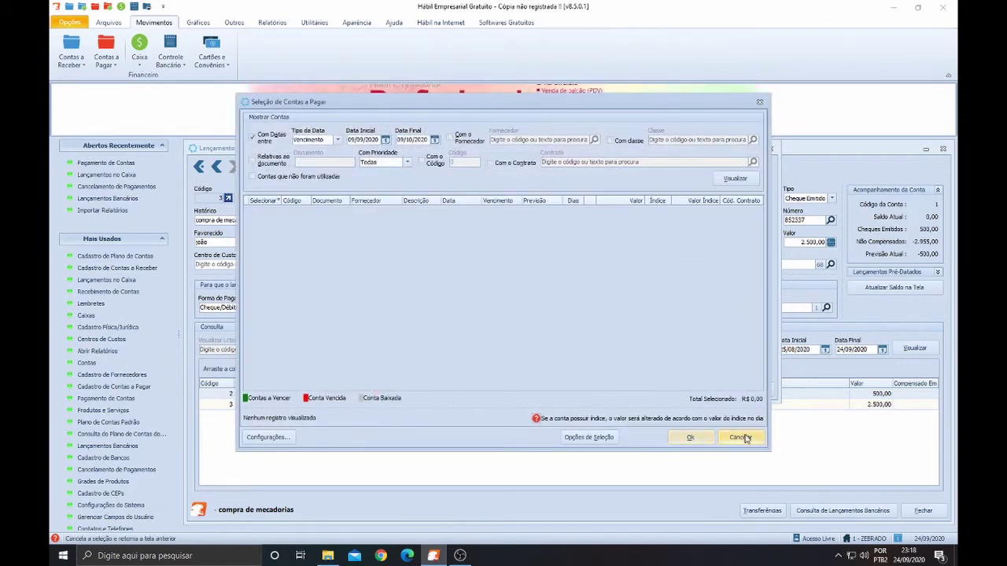
click(739, 438)
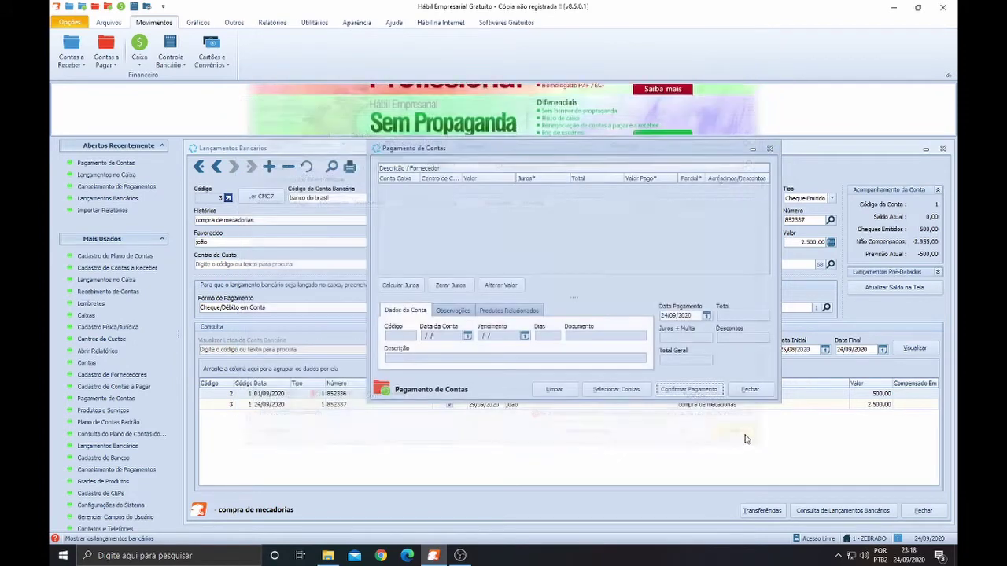
click(750, 391)
- Check the bank entries for cheques 852337 and 852336, and look for remaining accounts to pay in Pagamento de Contas
click(346, 409)
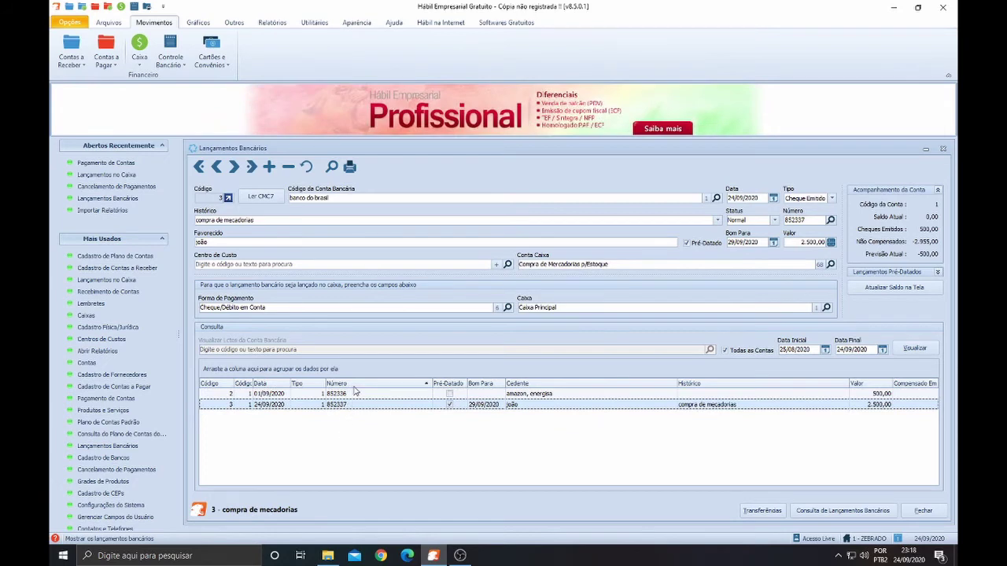
click(345, 392)
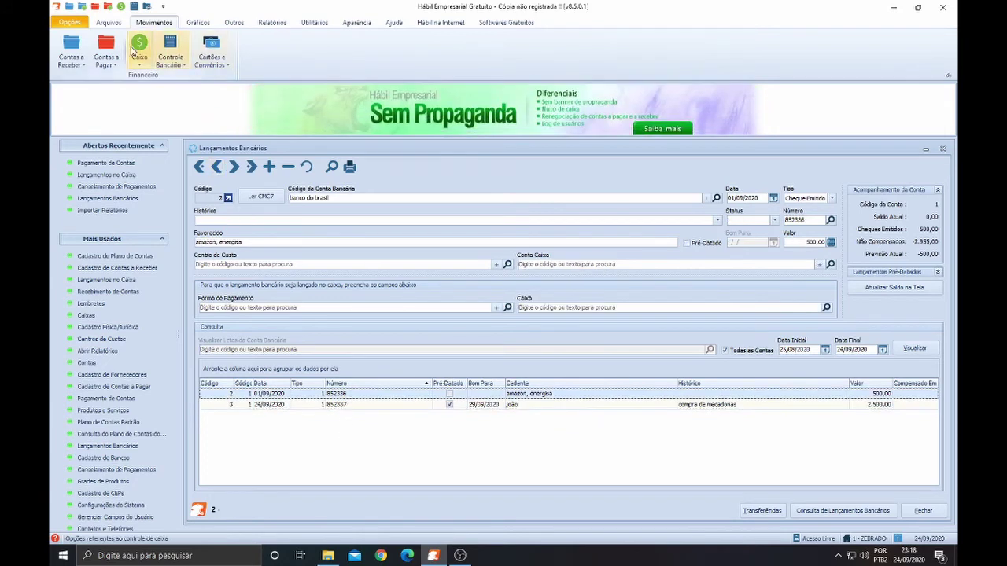
click(105, 52)
click(130, 107)
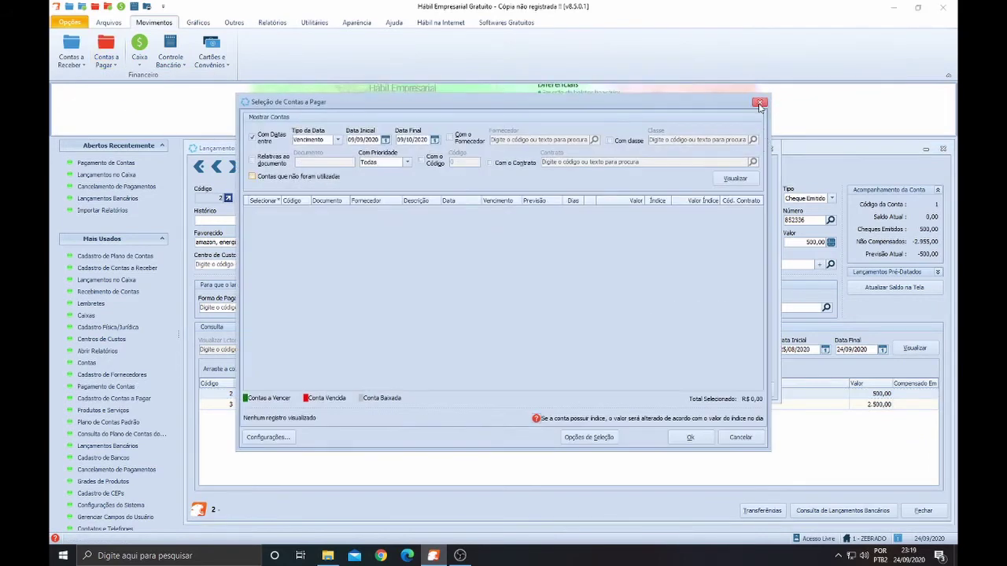
click(760, 105)
click(751, 392)
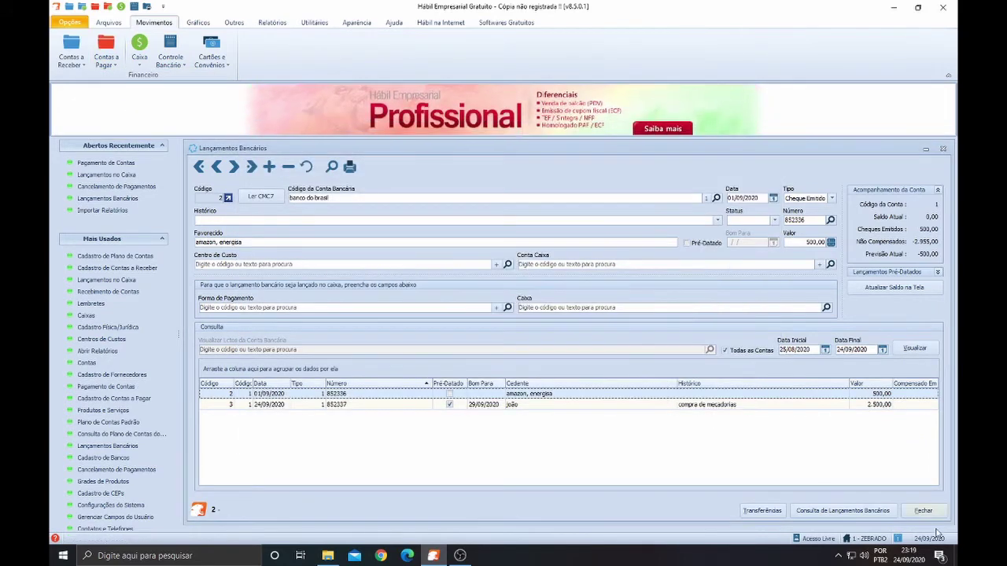
- Close and reopen Lançamentos Bancários to reload the list of bank entries
click(922, 510)
click(174, 50)
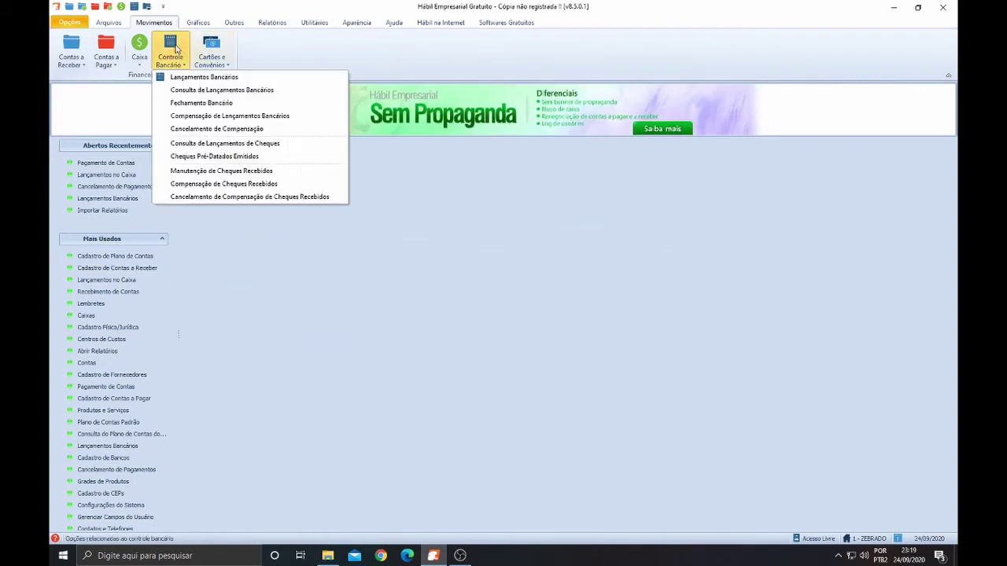
click(198, 82)
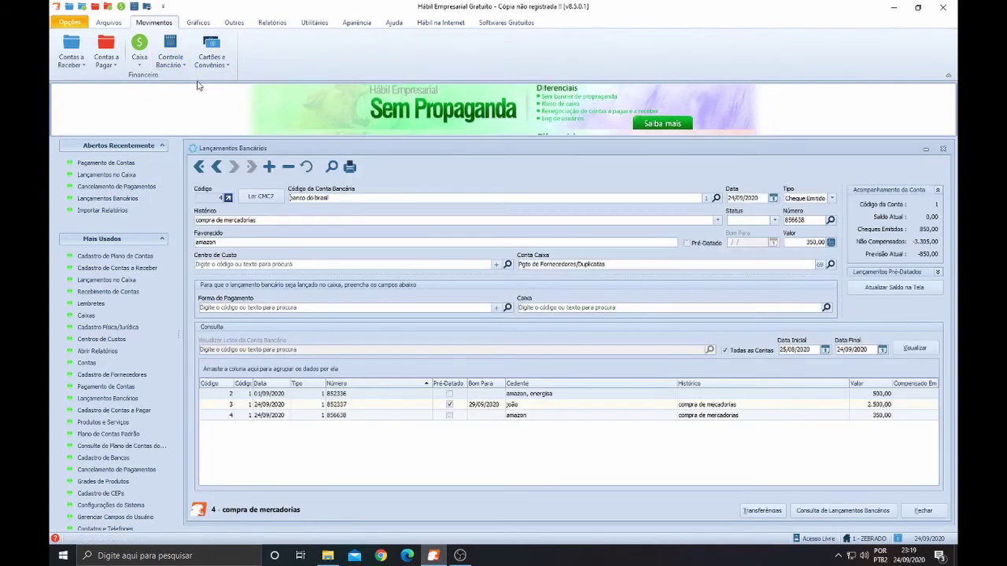
- Compare the bank entries for cheques 856638, 852336 and 852337 in the Lançamentos Bancários list
click(353, 416)
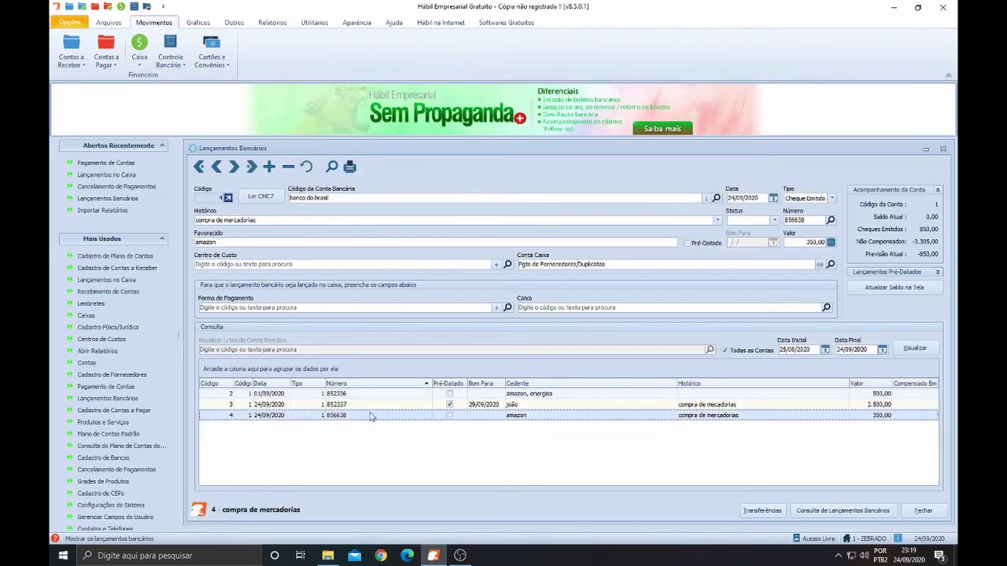
click(368, 395)
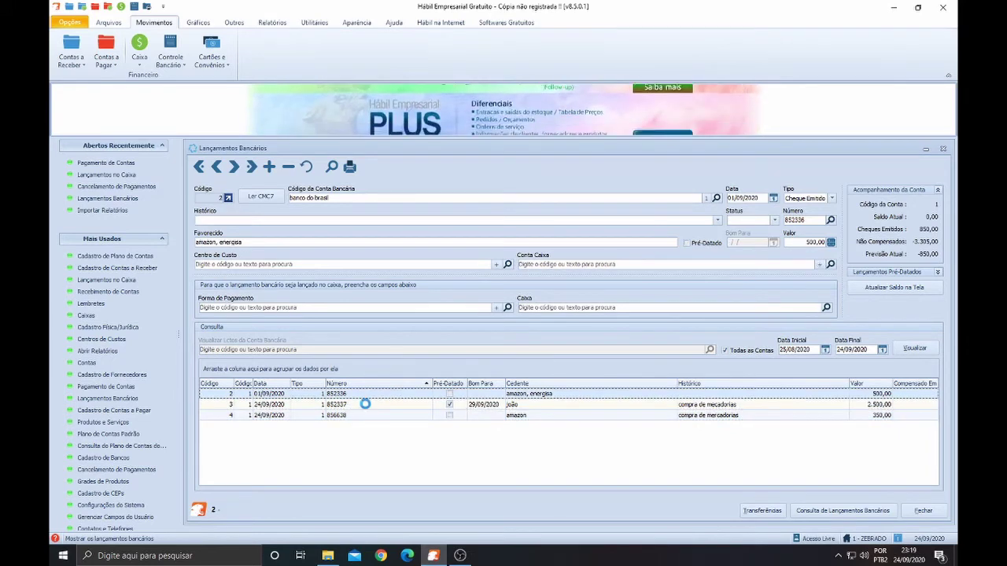
click(365, 403)
click(361, 416)
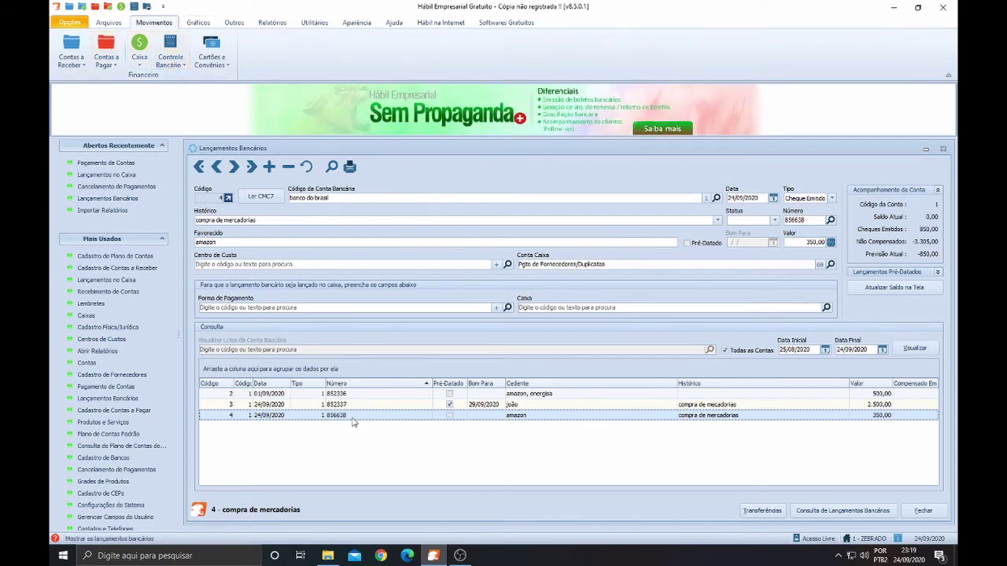
click(362, 394)
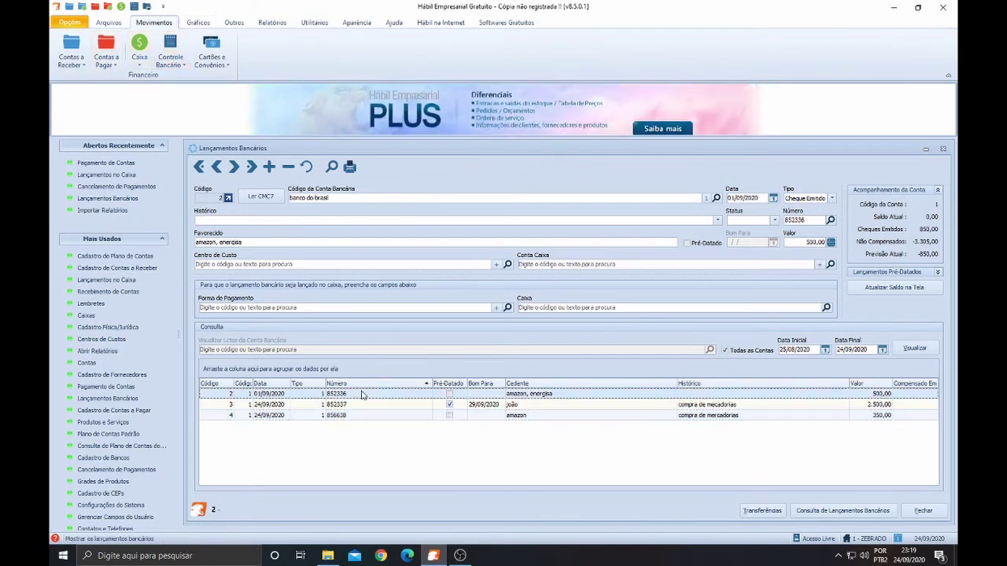
click(360, 415)
click(362, 397)
click(363, 416)
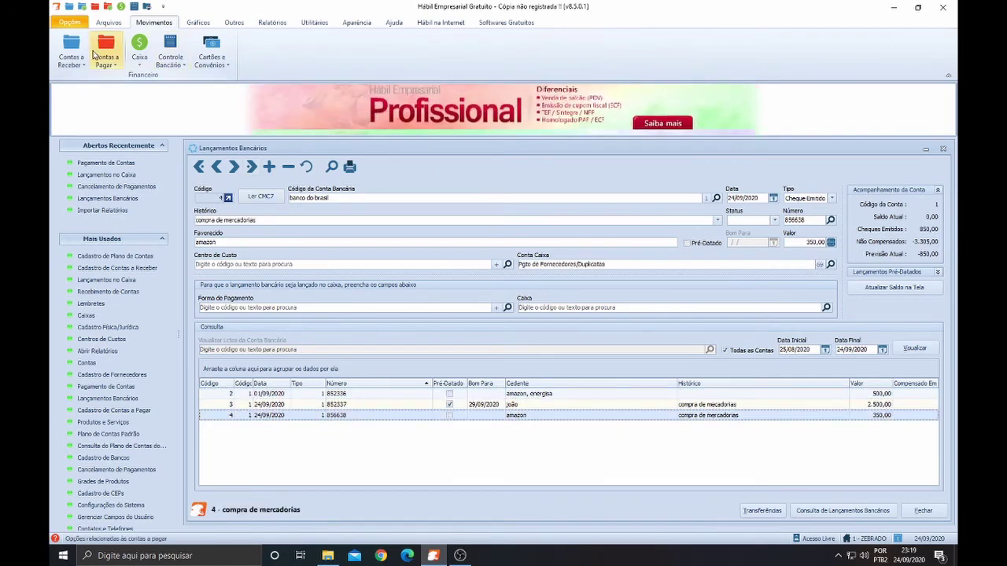
click(359, 405)
click(168, 51)
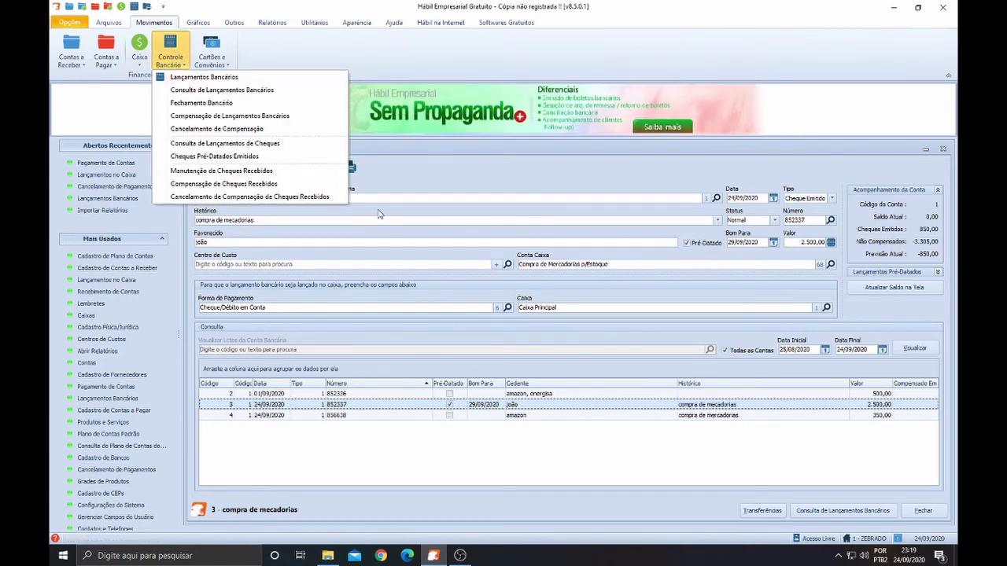
click(337, 54)
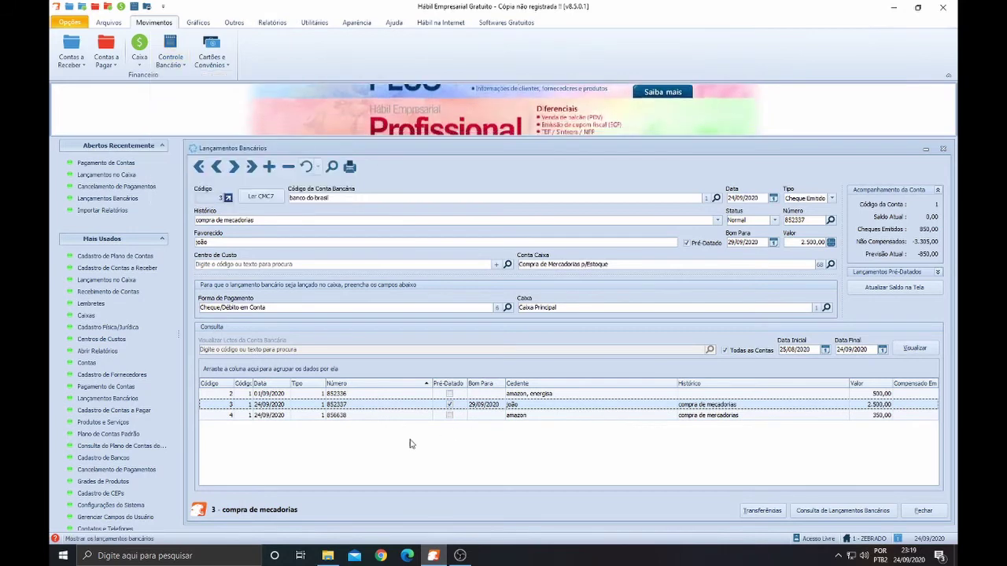
- Generate the Registro Resumido report with start date 01/01/2000, review the totals per cash account and close the report windows
click(263, 25)
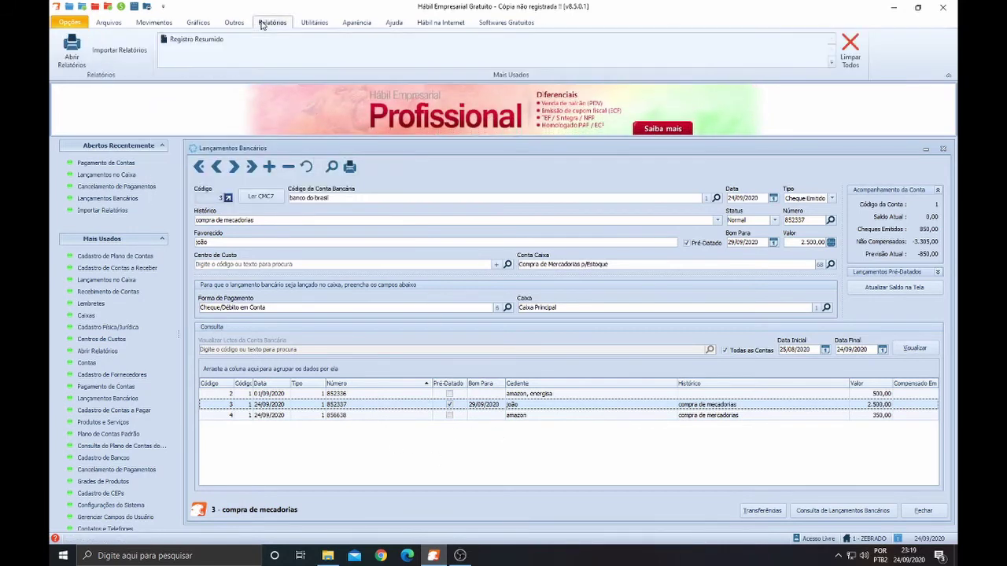
click(202, 45)
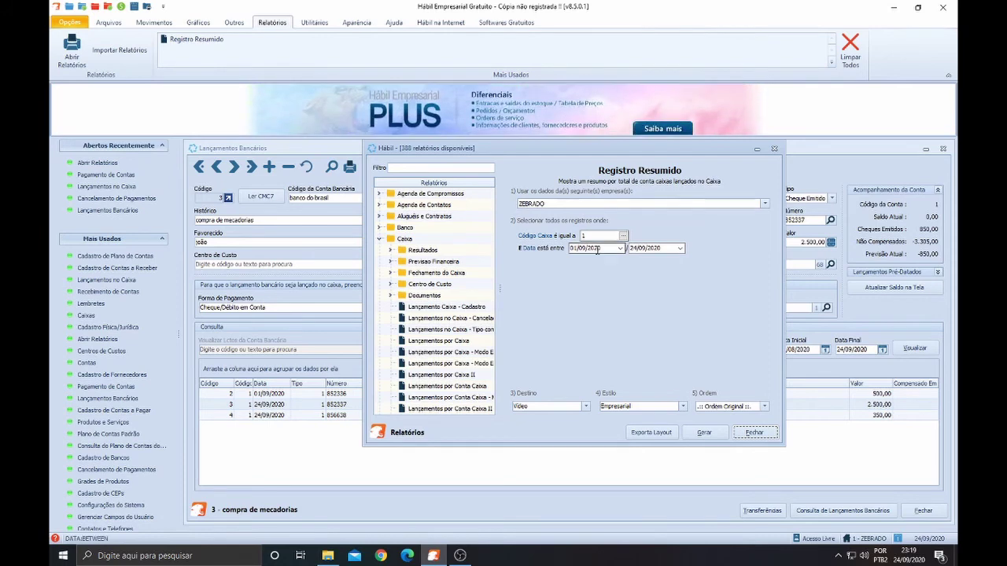
key(Tab)
text(0)
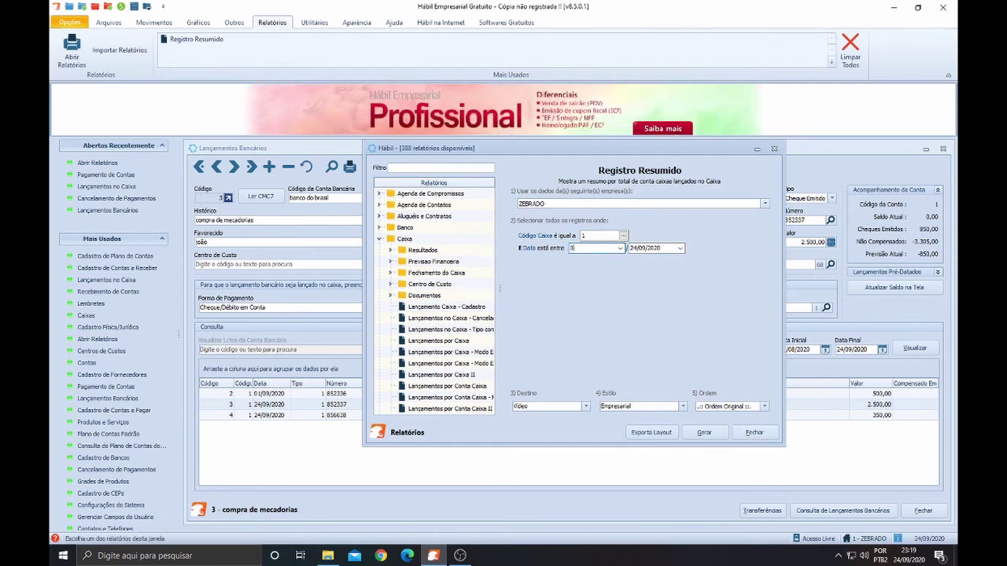
text(1/01/2000)
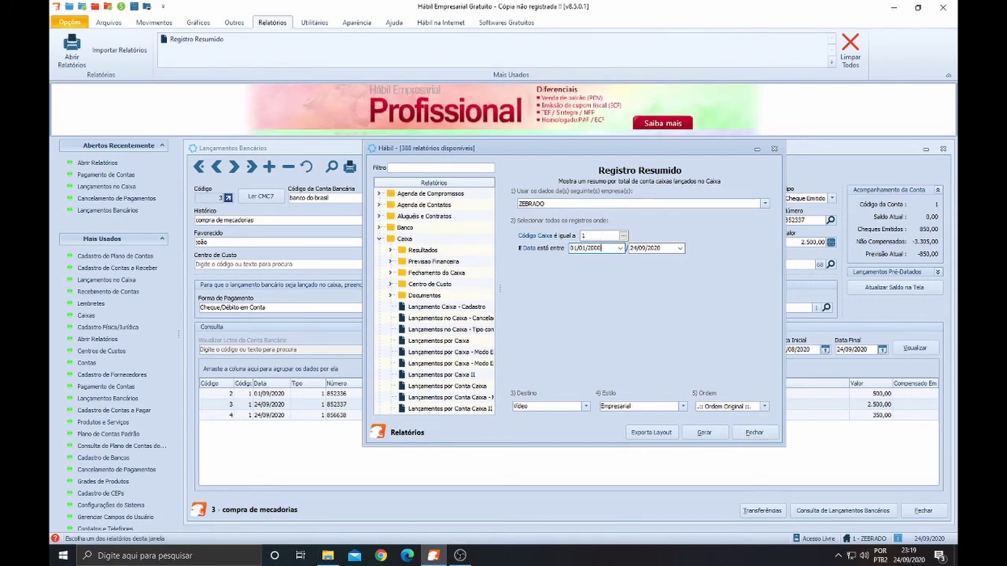
click(703, 433)
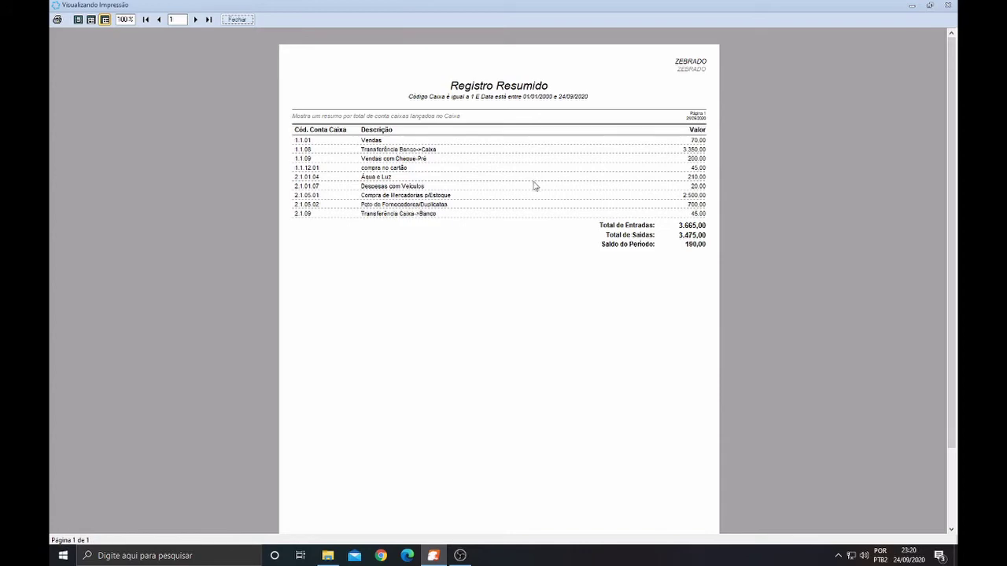
click(948, 5)
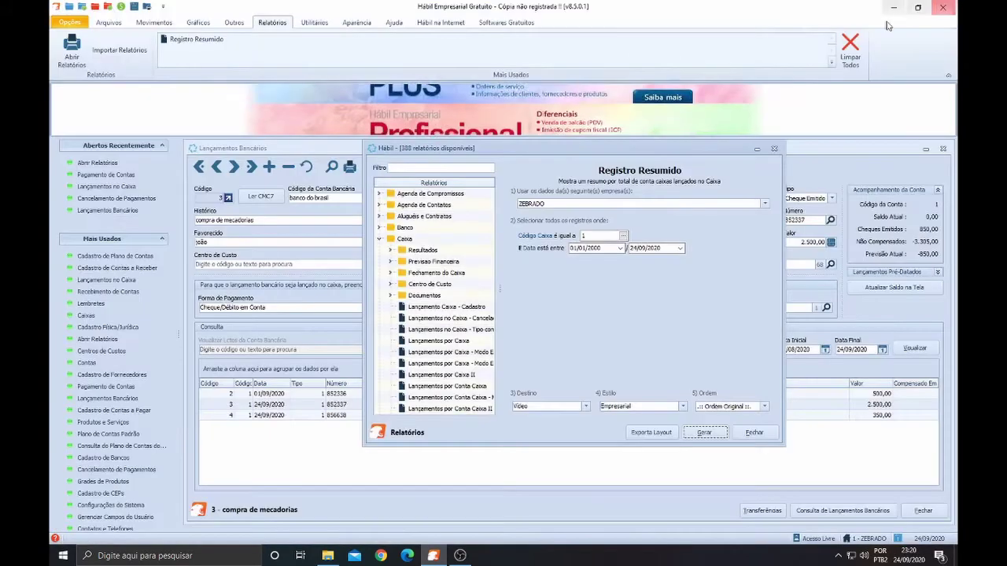
click(754, 431)
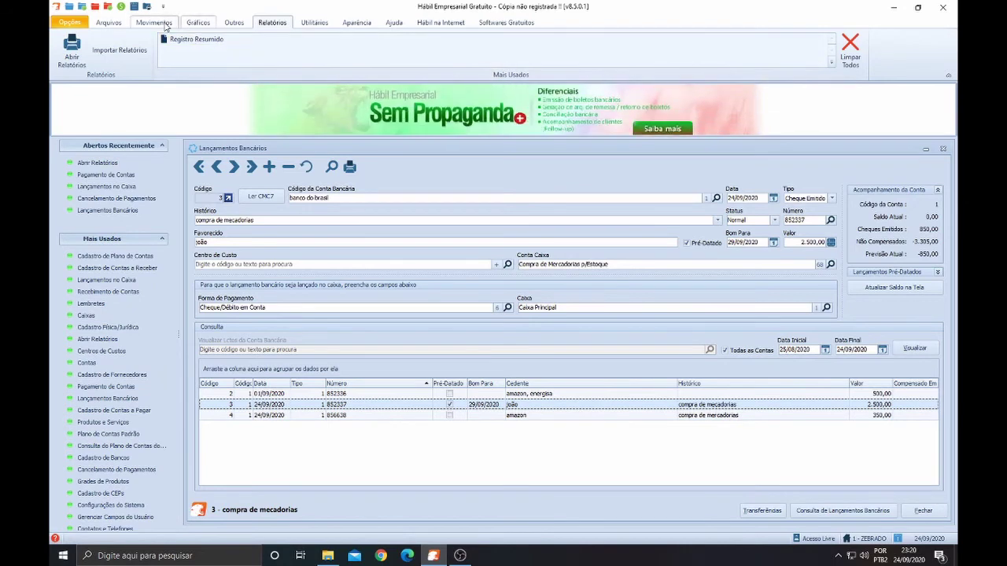
click(109, 22)
click(153, 22)
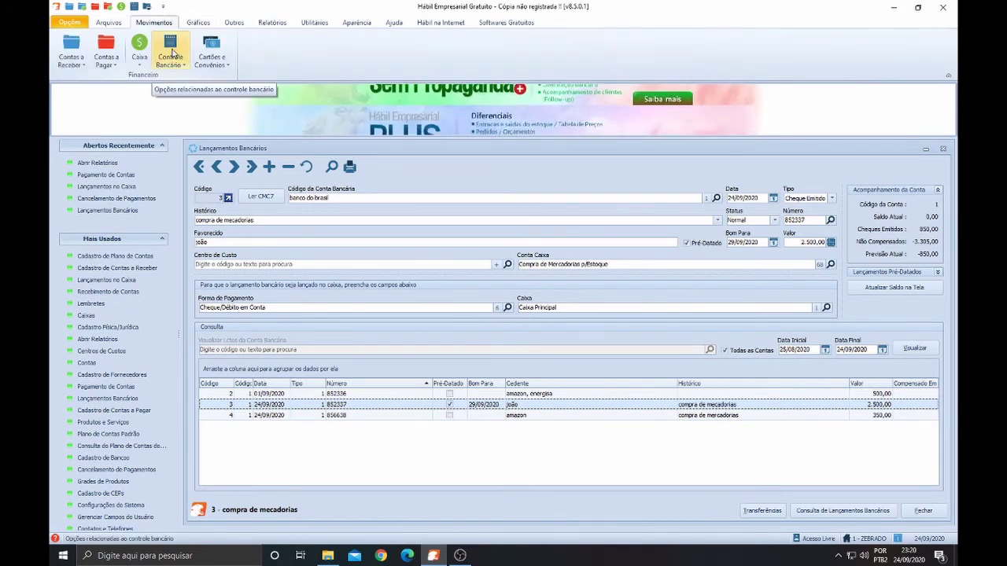
click(140, 49)
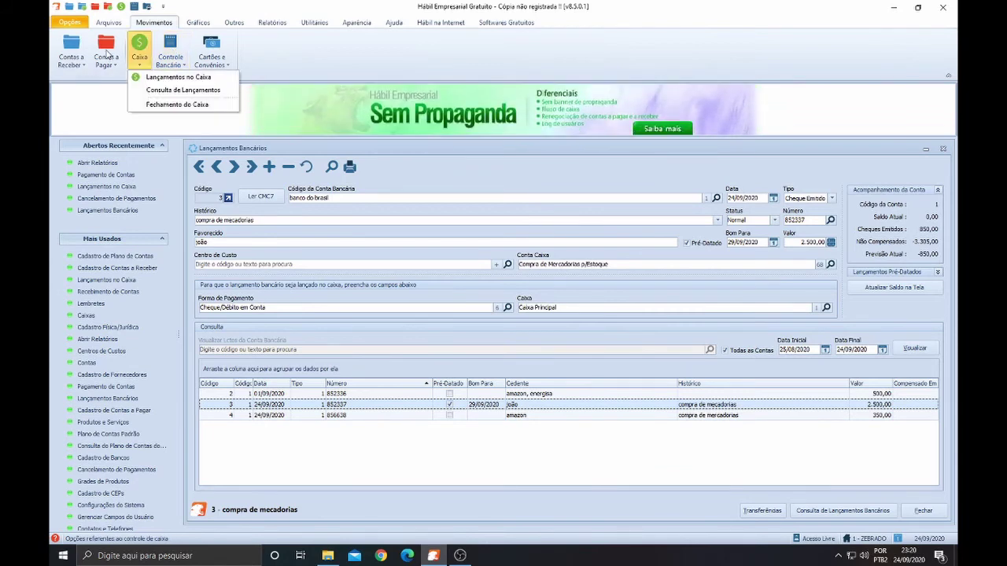
click(85, 48)
click(105, 48)
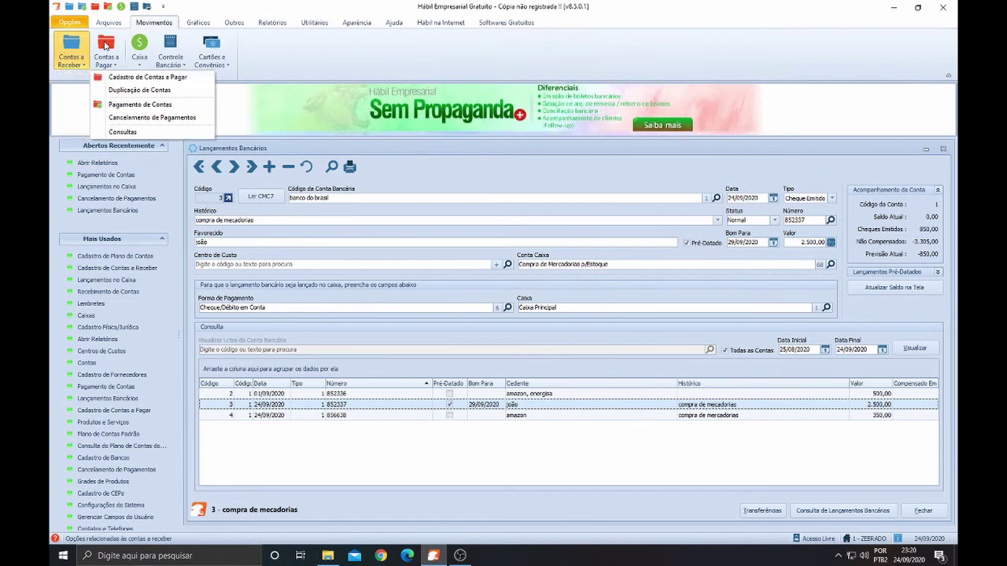
click(140, 47)
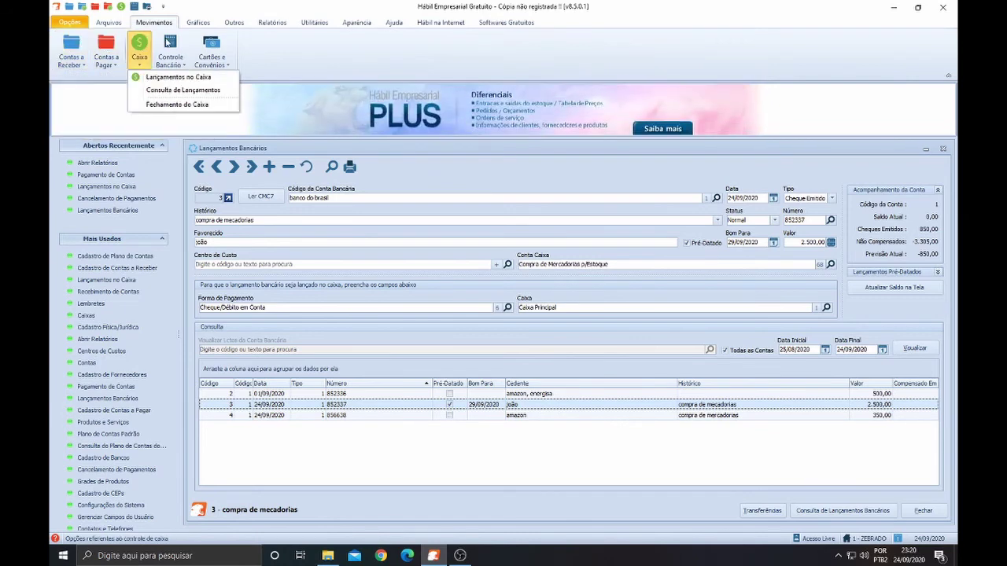
click(168, 44)
click(206, 44)
click(174, 47)
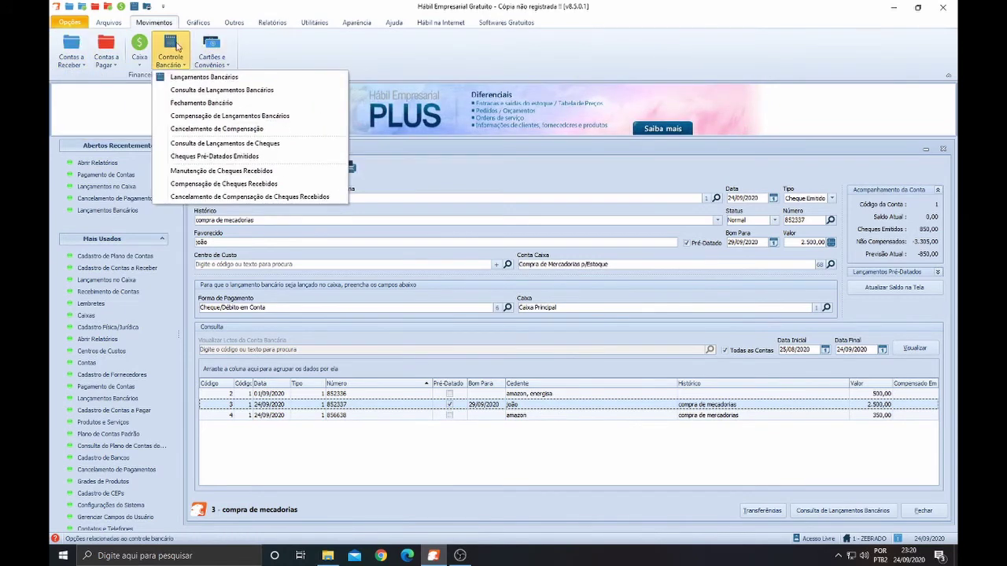
click(216, 46)
click(139, 53)
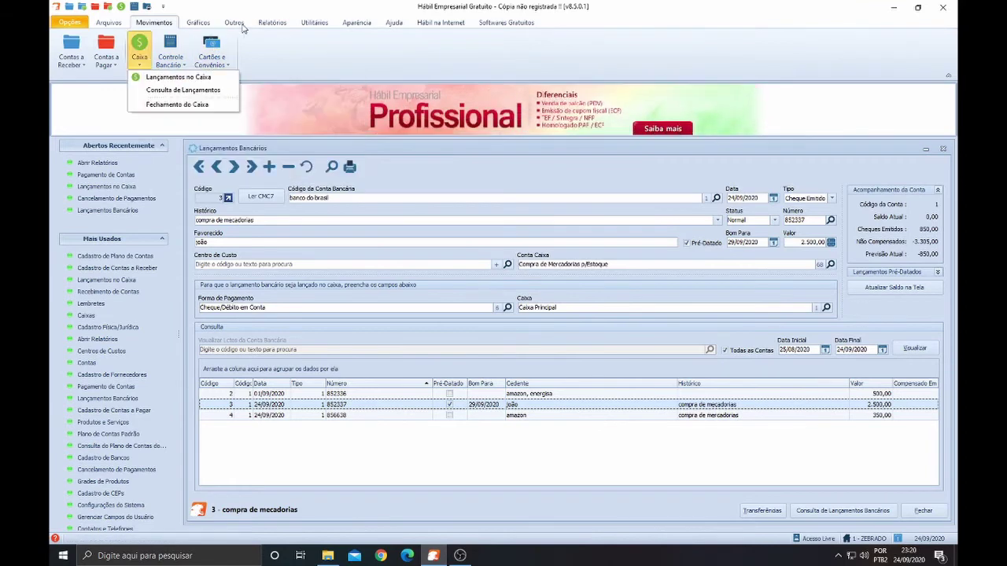
- Reopen the Registro Resumido report options, review the start and end date filters, and close them without generating the report
click(271, 23)
click(272, 23)
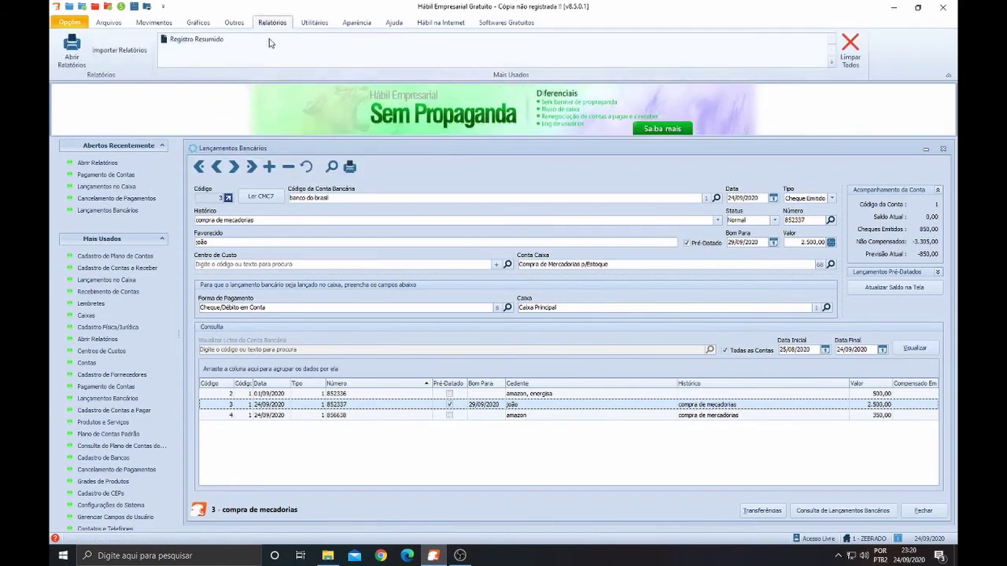
click(211, 43)
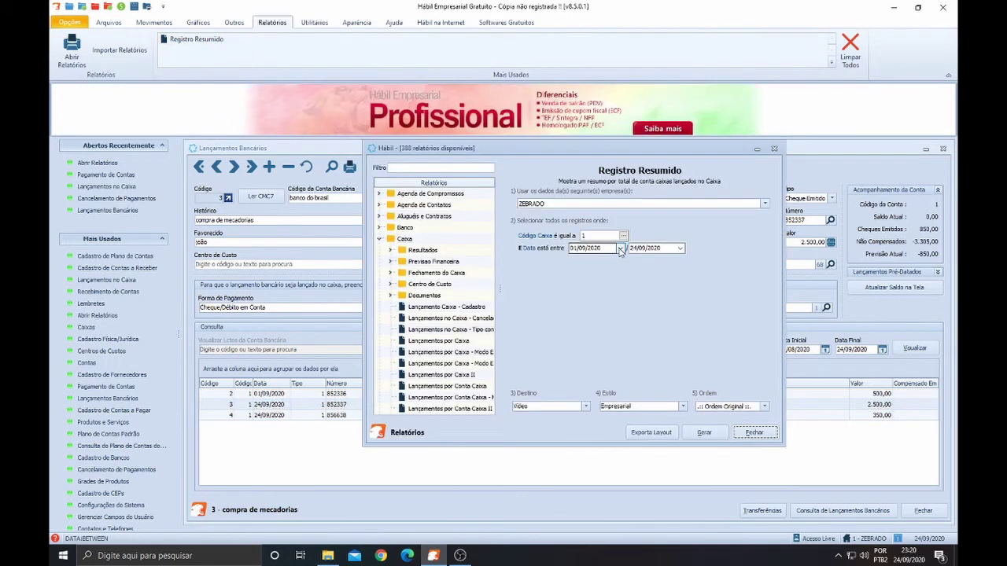
click(604, 250)
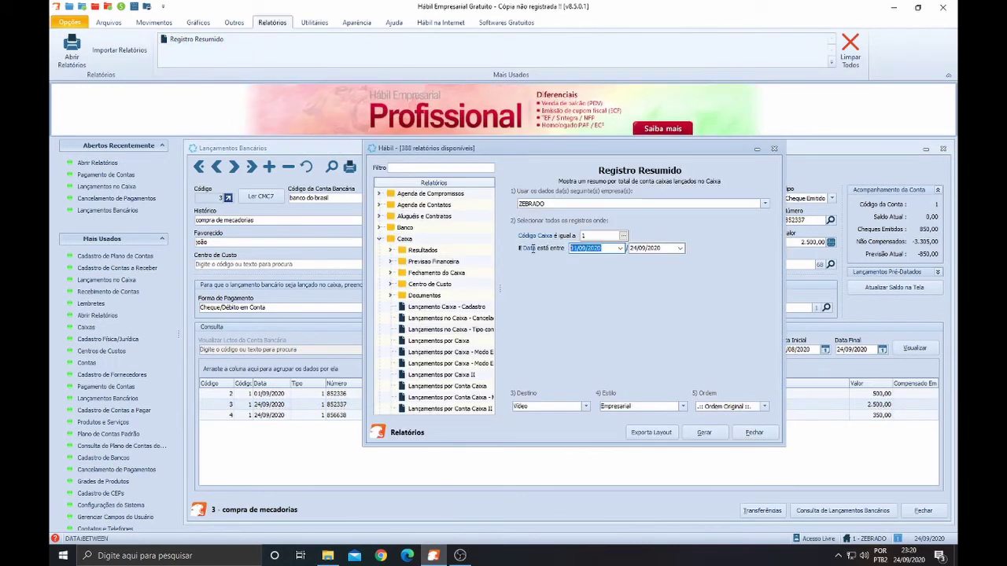
click(668, 250)
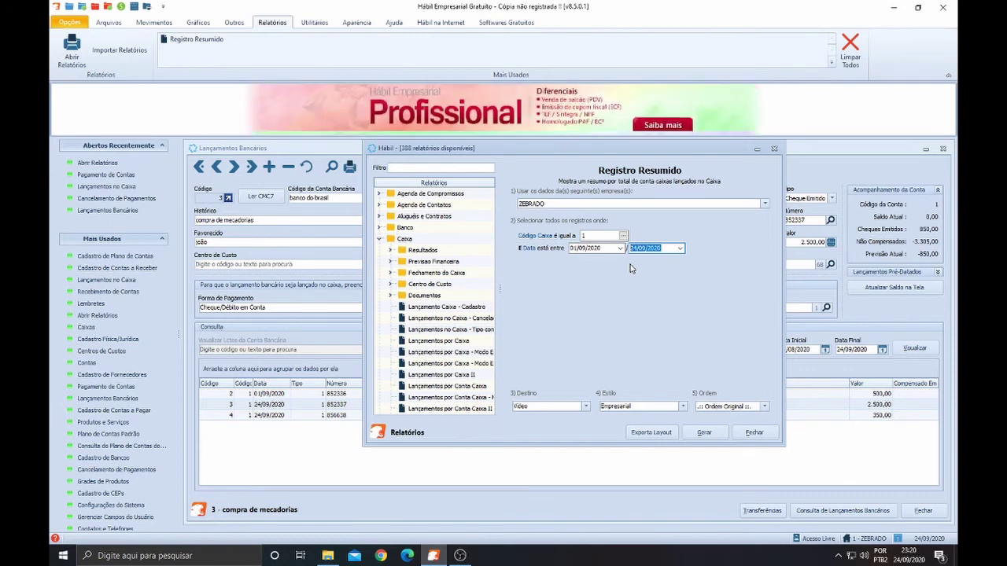
click(774, 149)
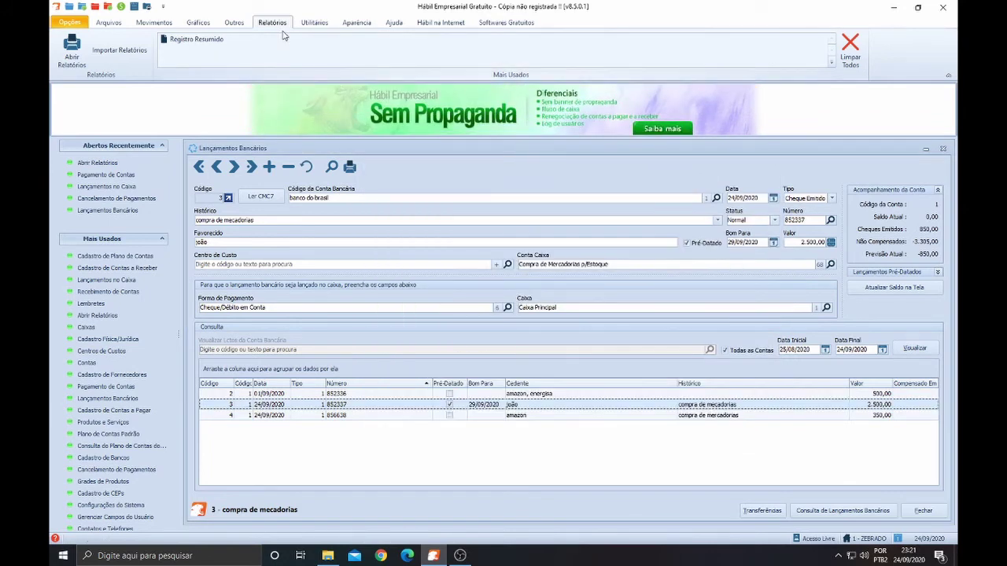
- Open Cadastro de Plano de Contas and examine the operational accounts under Entradas in the account tree
click(109, 22)
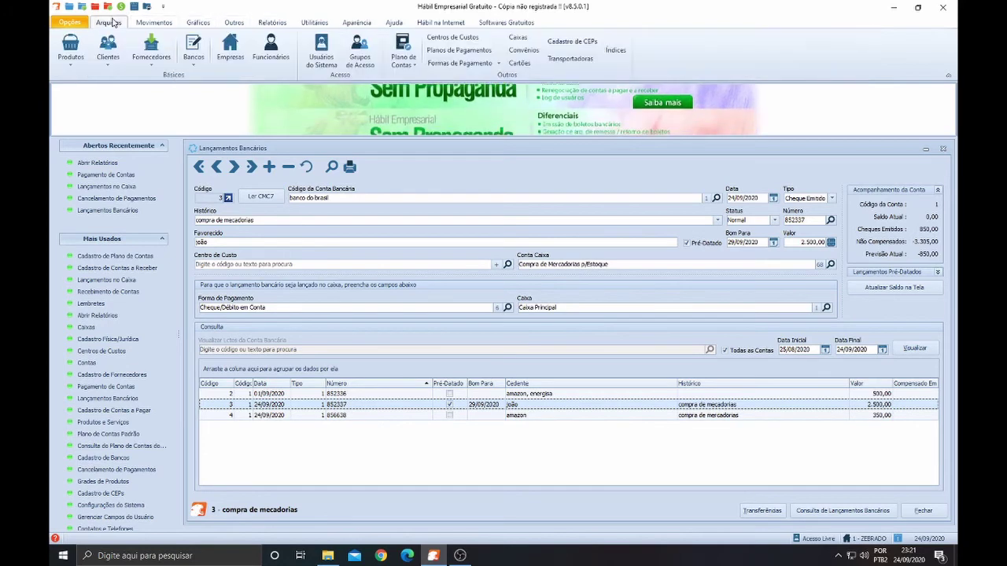
click(403, 46)
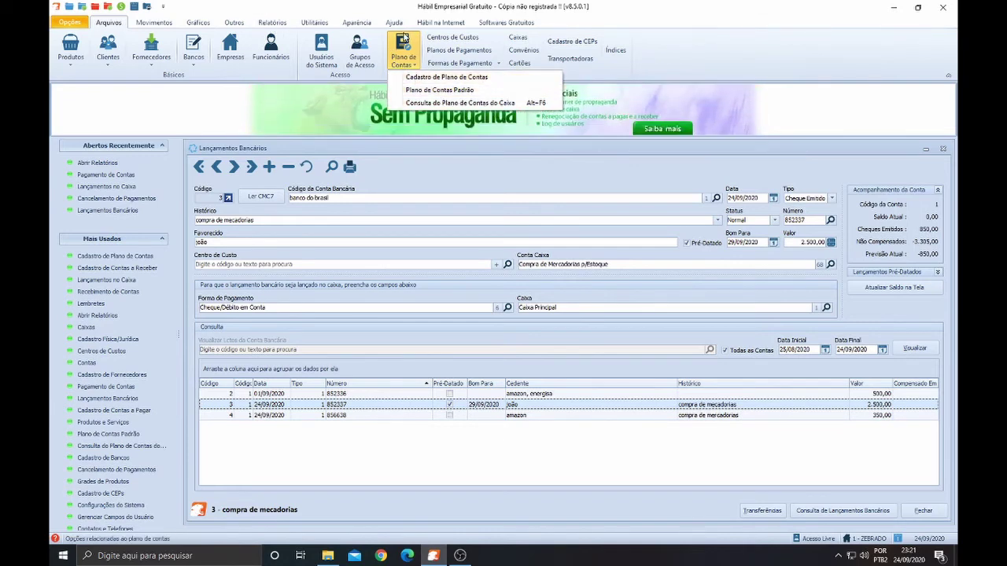
click(435, 76)
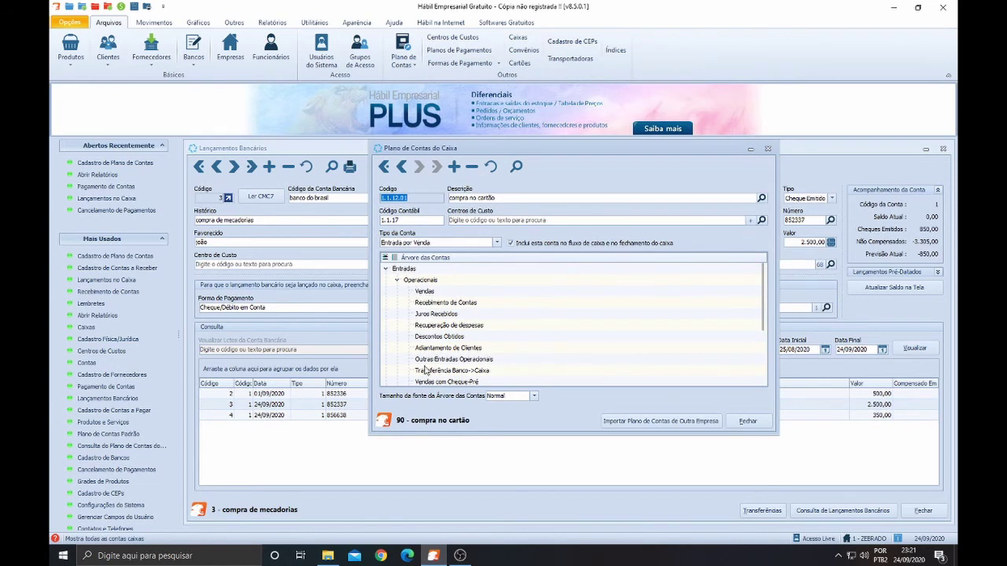
click(765, 302)
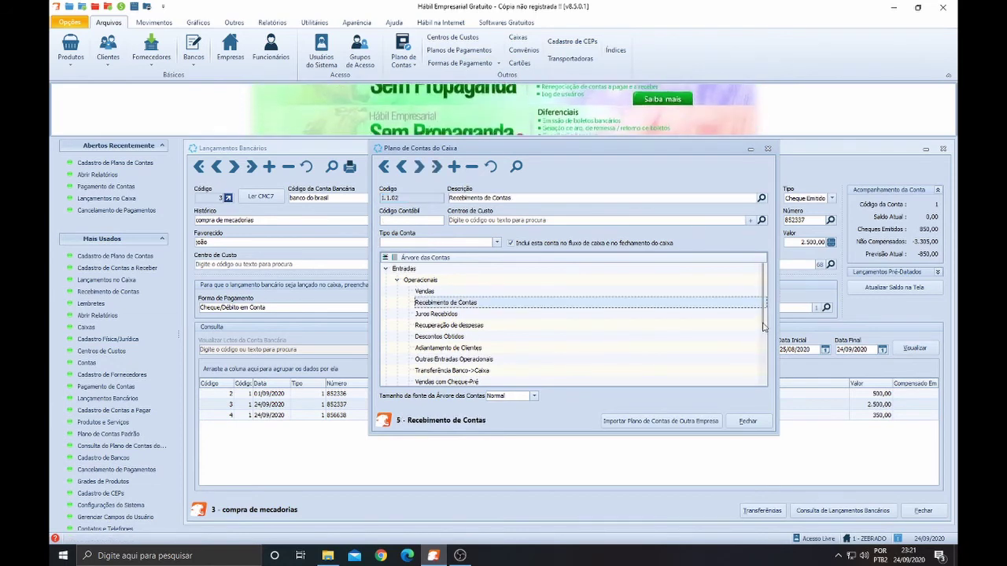
drag(763, 330, 761, 310)
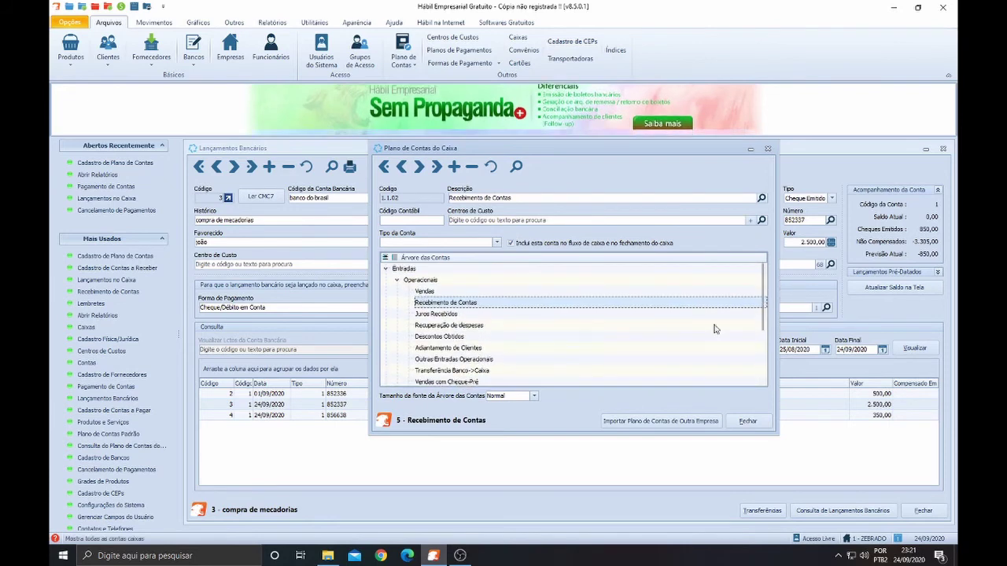
scroll(394, 319, down, 2)
scroll(394, 319, down, 1)
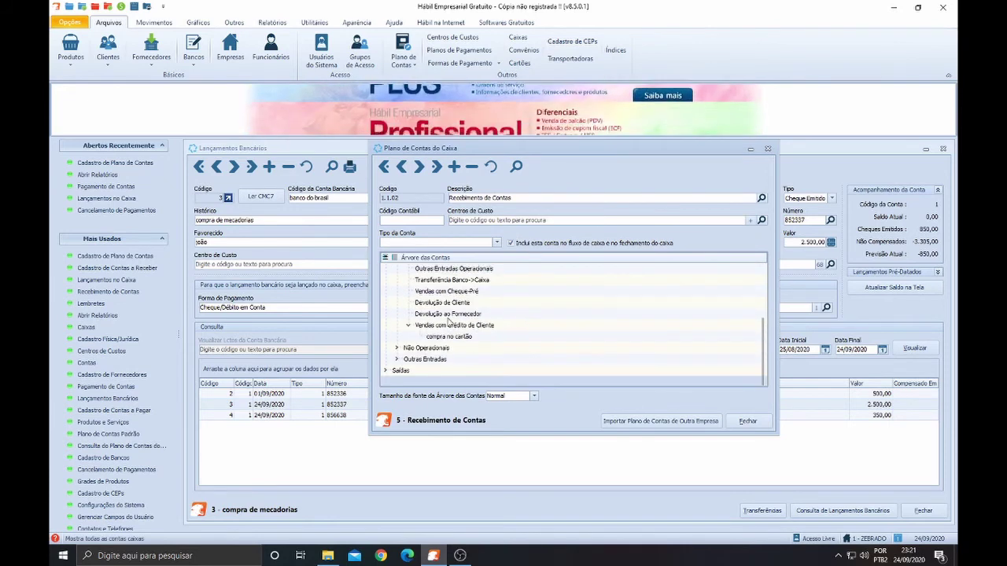
- Expand Saídas and its Operacionais group in the account tree and examine the expense accounts
double_click(397, 371)
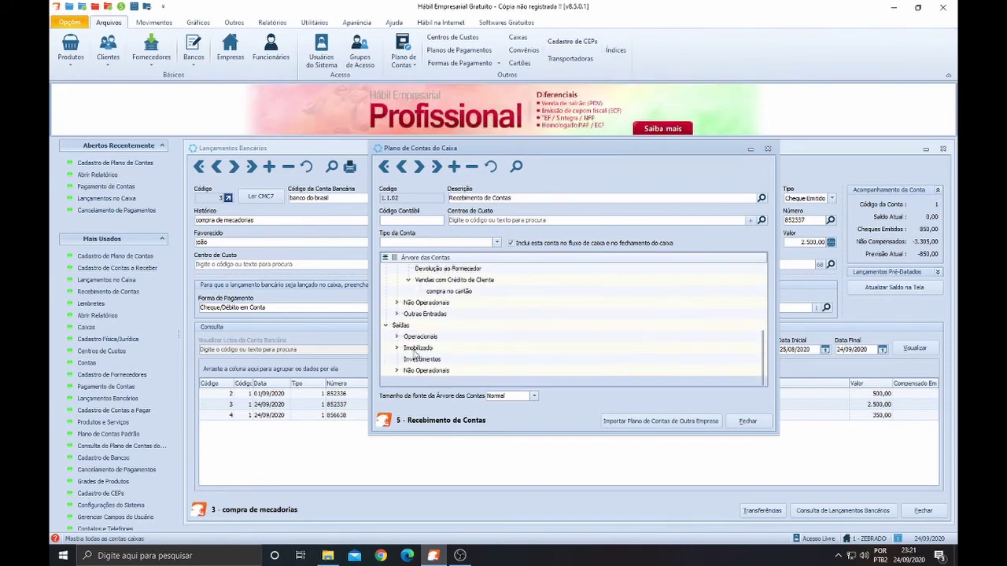
click(398, 337)
scroll(438, 339, down, 2)
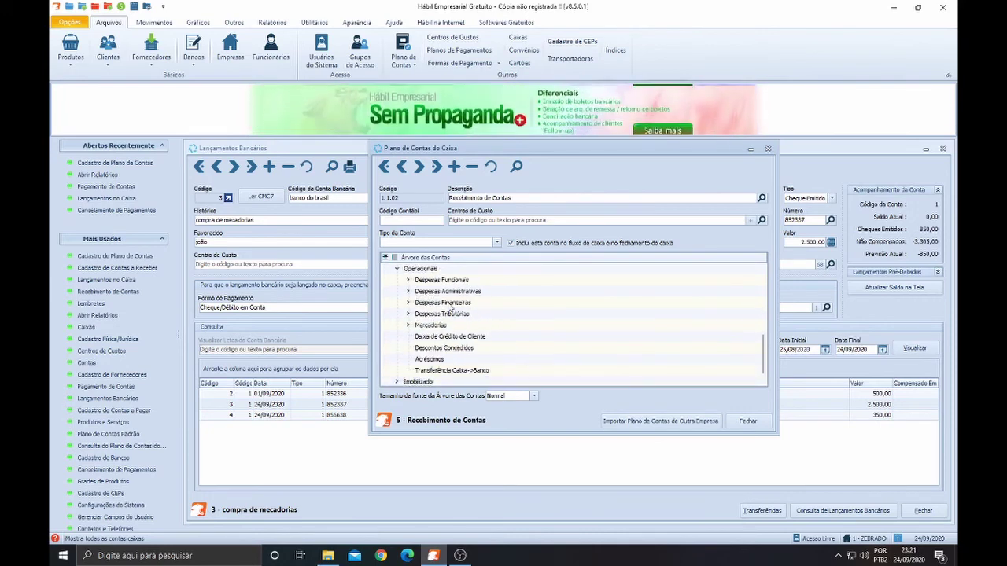
scroll(449, 335, up, 2)
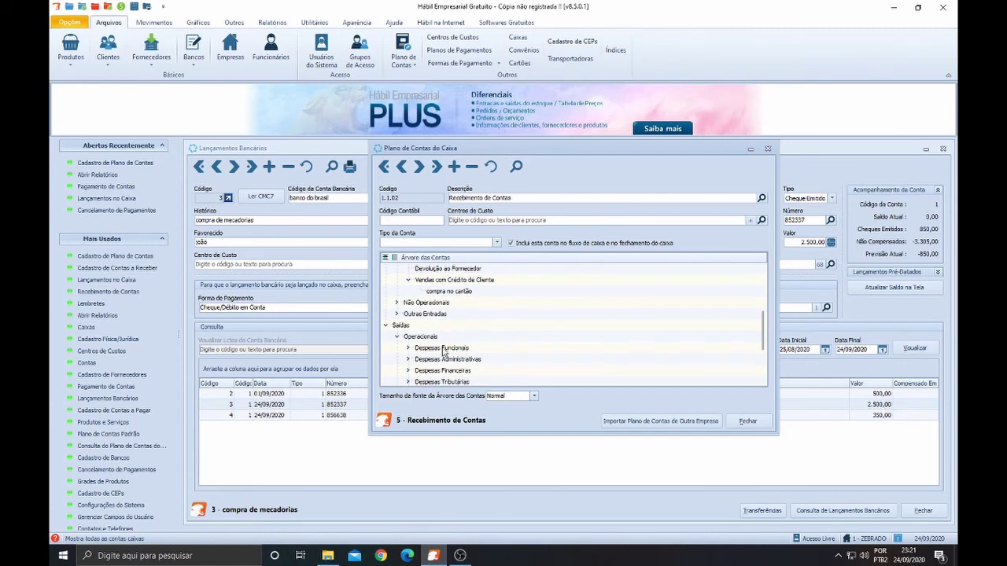
scroll(452, 332, down, 1)
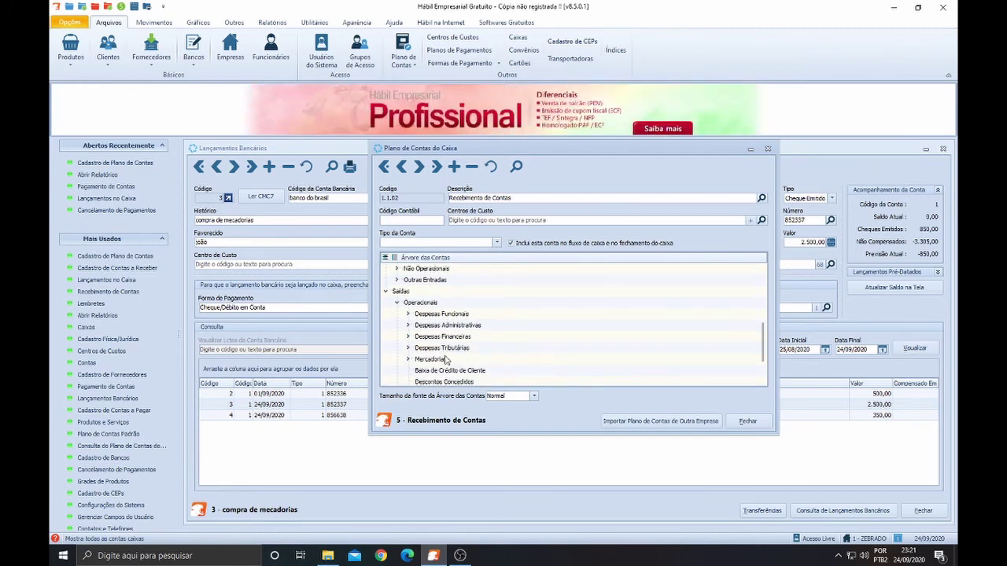
- Expand the Imobilizado and Não Operacionais groups under Saídas in the account tree and examine their accounts
scroll(446, 359, down, 2)
click(397, 347)
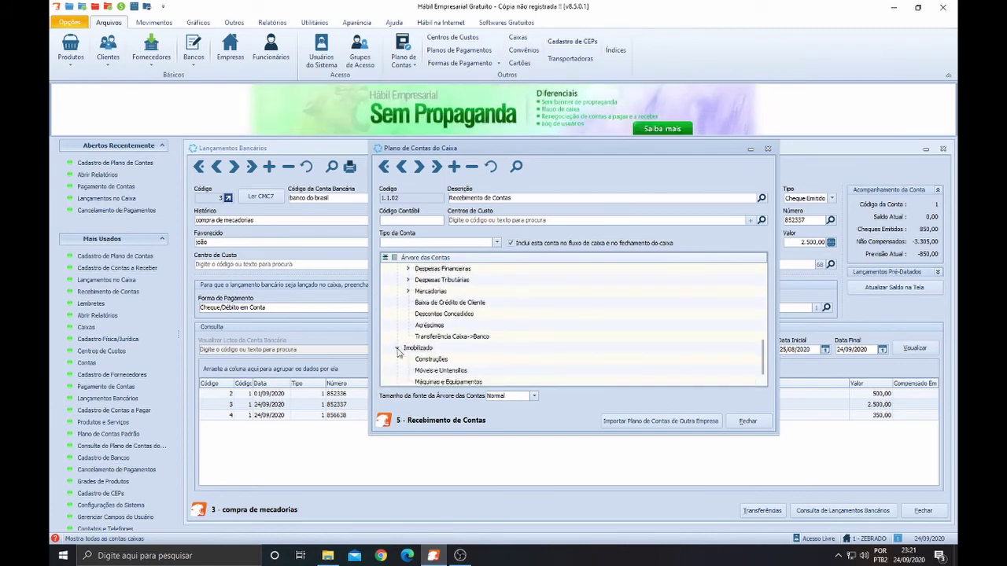
scroll(443, 325, down, 1)
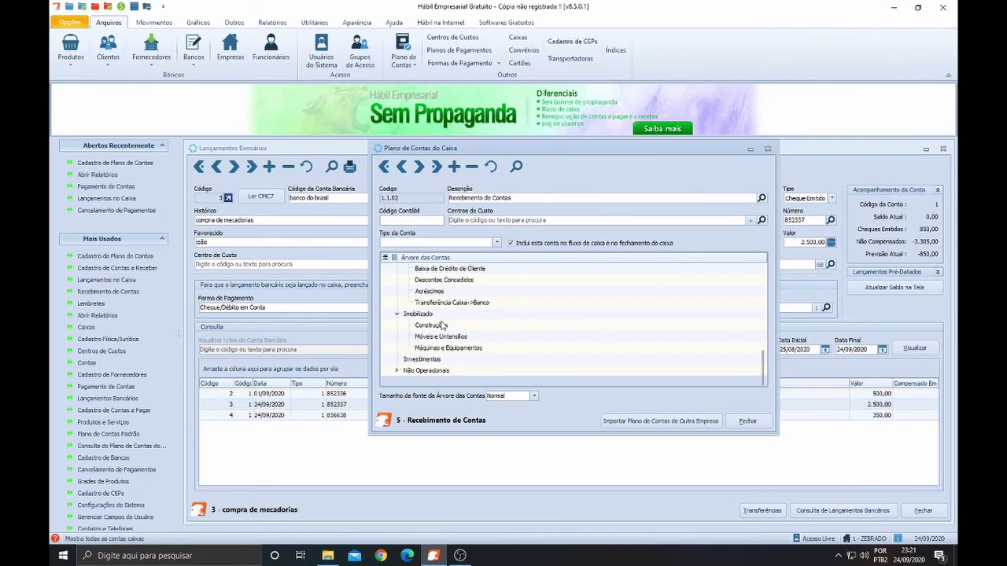
click(398, 370)
scroll(431, 341, down, 1)
scroll(423, 331, up, 4)
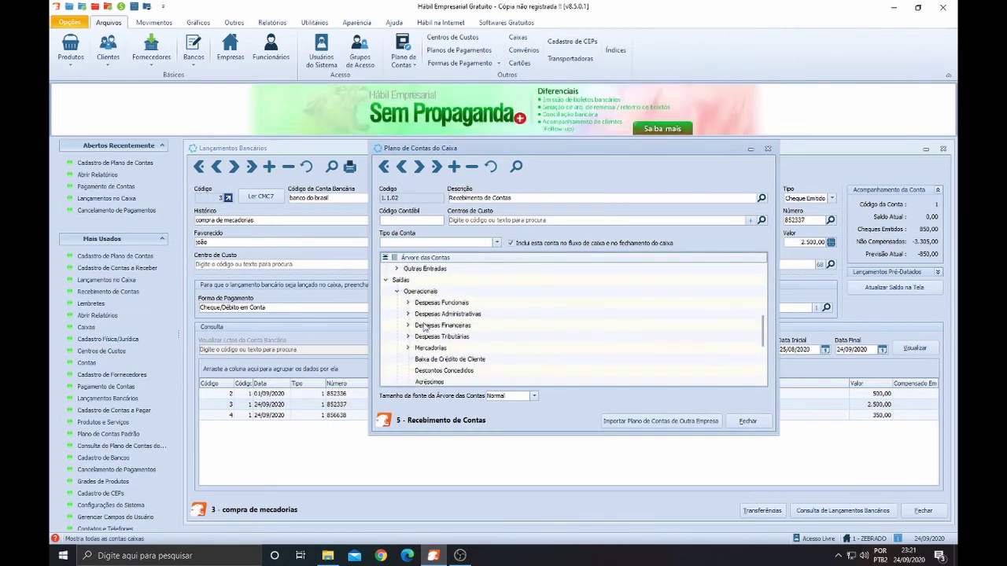
scroll(436, 279, up, 3)
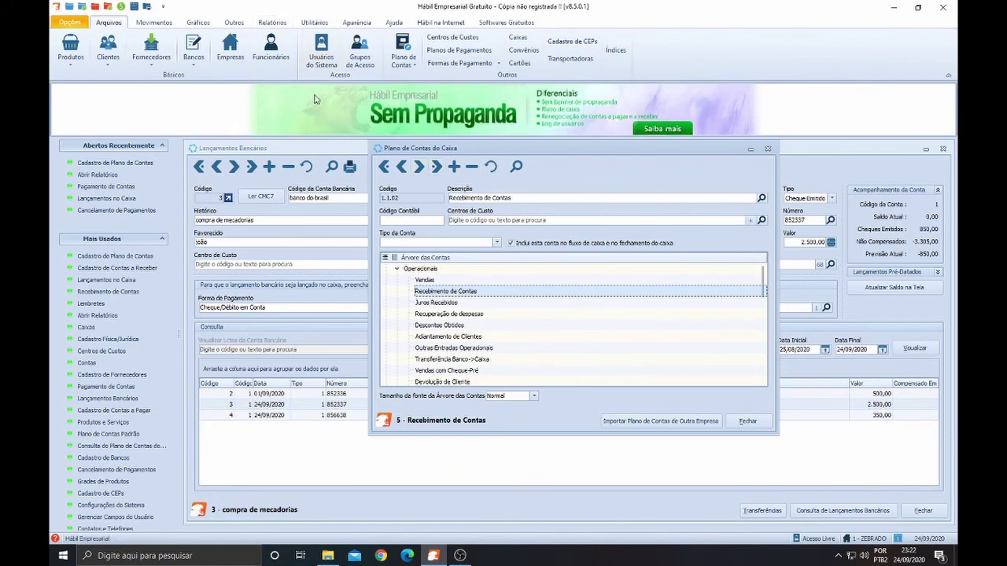
- Review the records of the Juros Recebidos, Recuperação de despesas, Recebimento de Contas, Vendas and Operacionais accounts under Entradas
click(265, 22)
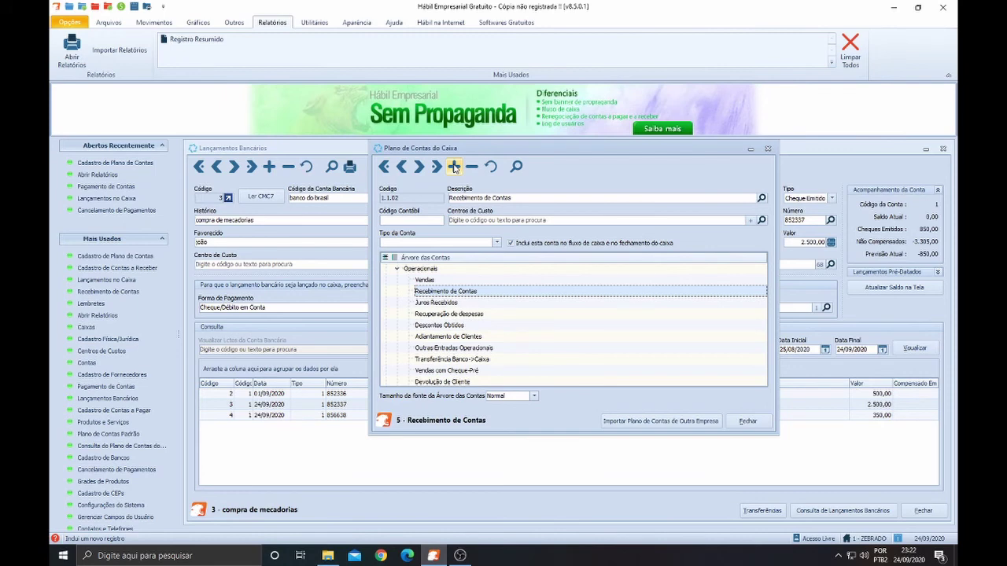
click(432, 302)
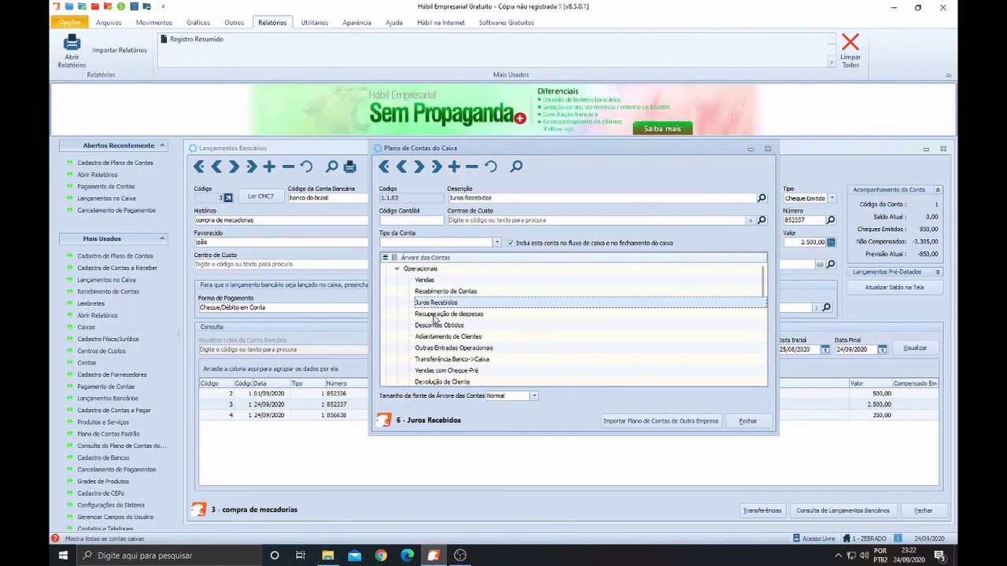
click(437, 314)
click(434, 302)
click(436, 291)
click(425, 280)
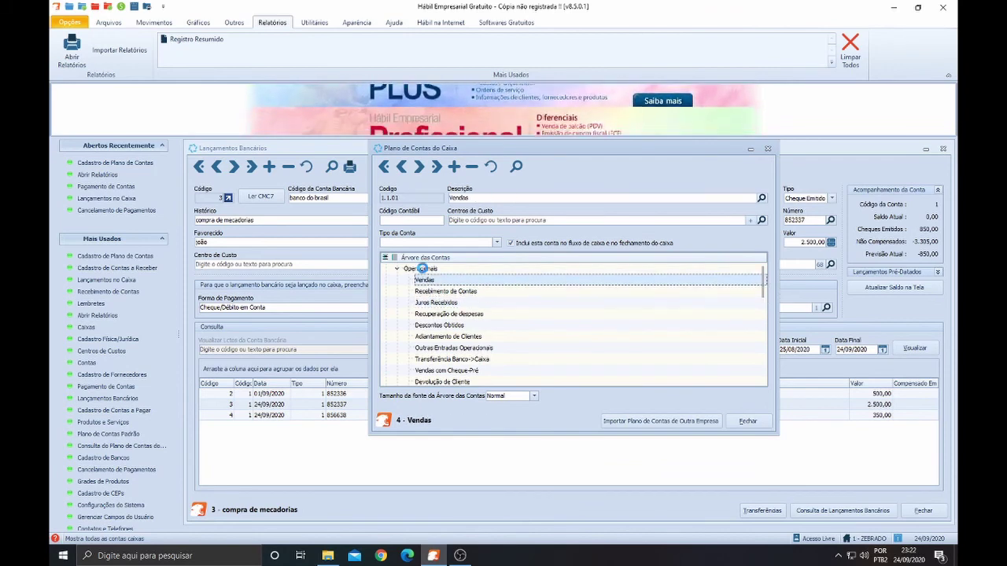
click(420, 268)
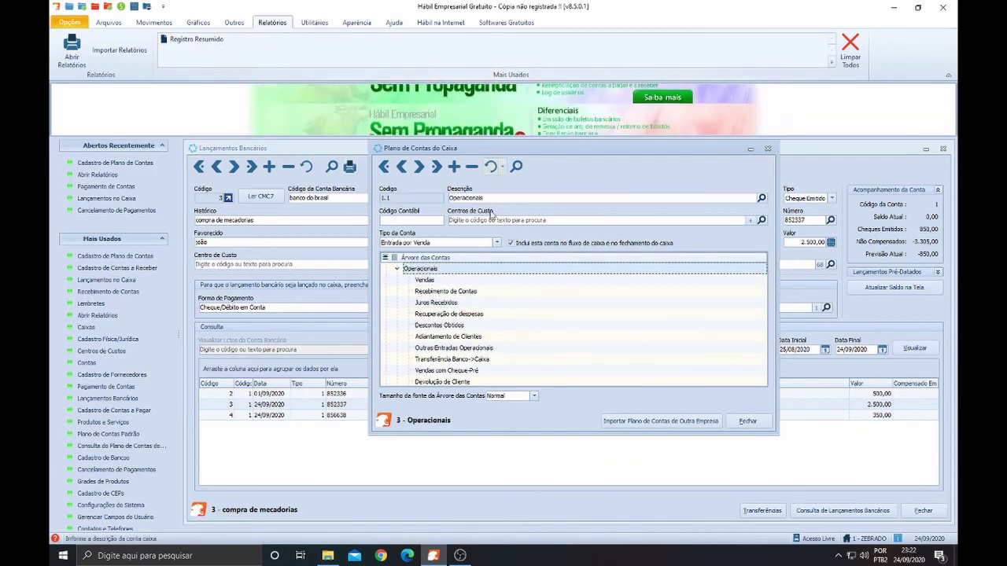
- Close the Plano de Contas do Caixa and Lançamentos Bancários windows and return to the Arquivos commands
click(768, 426)
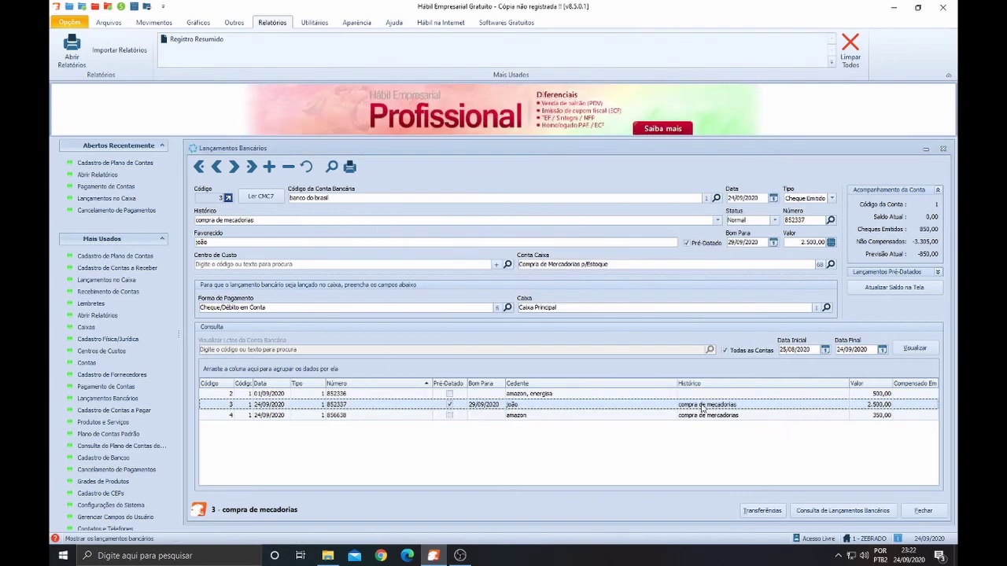
click(923, 511)
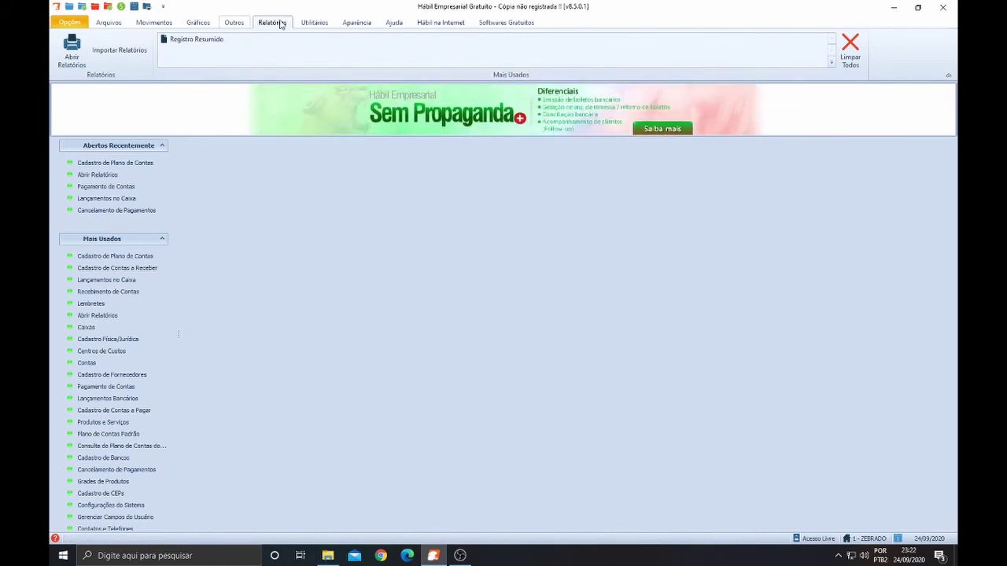
click(108, 22)
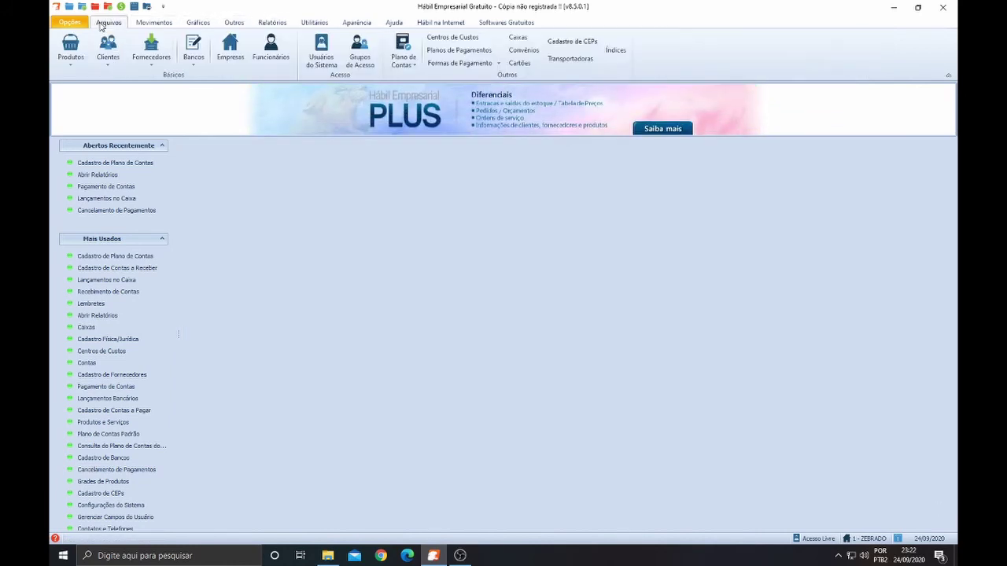